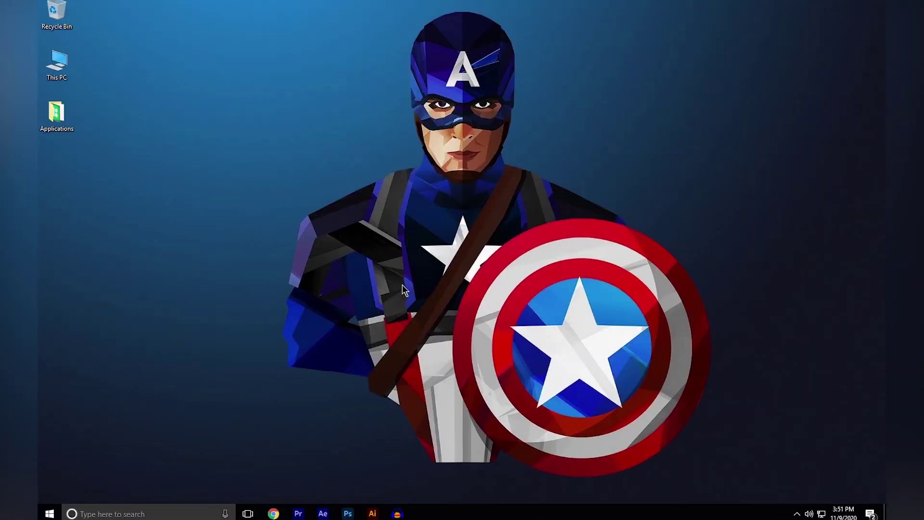
- Open and close the Applications folder, then unlock the taskbar
double_click(56, 113)
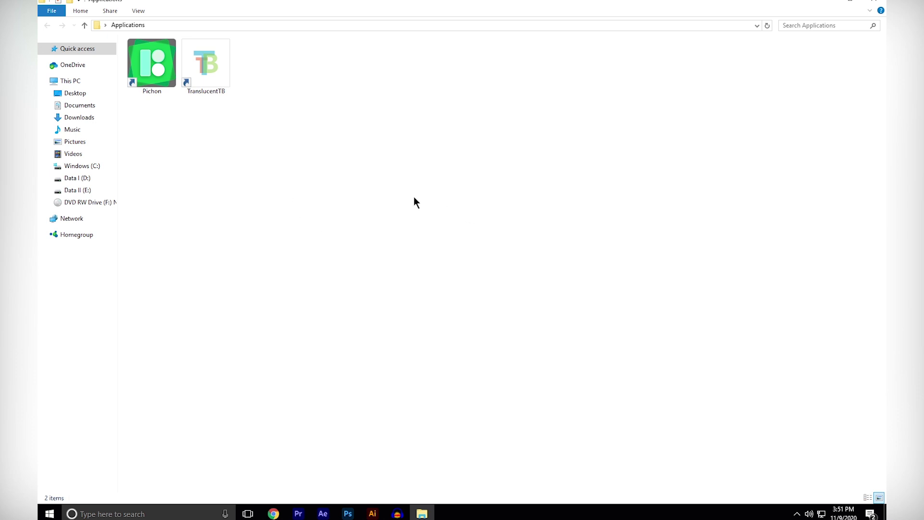
left_click(873, 2)
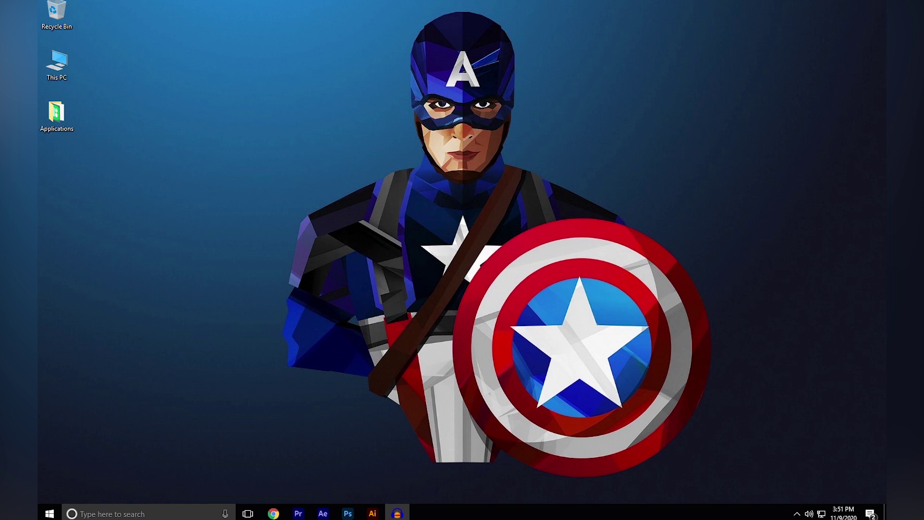
right_click(436, 513)
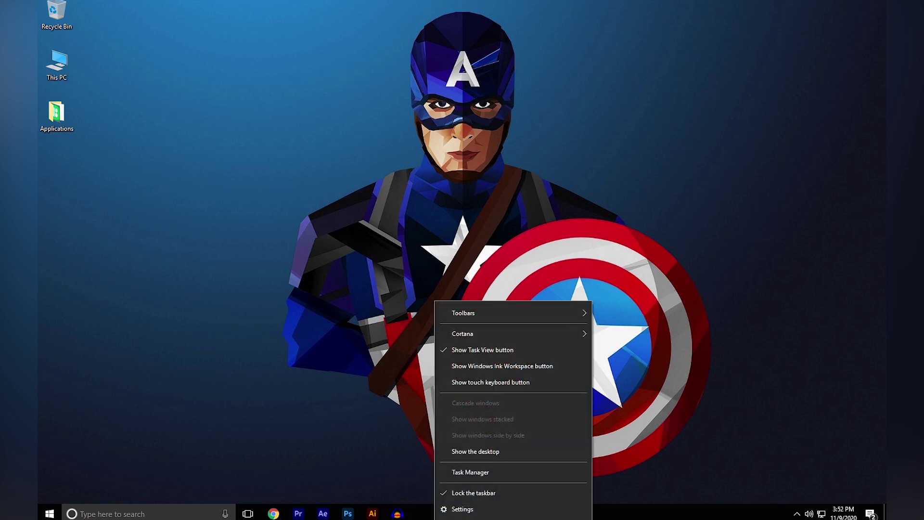
left_click(457, 496)
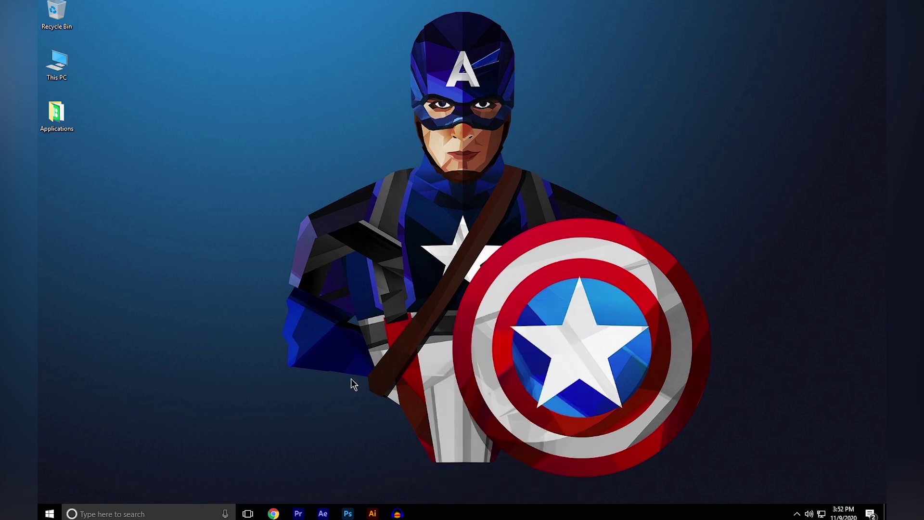
- Hide the Cortana search box and remove the Task View button from the taskbar
right_click(447, 513)
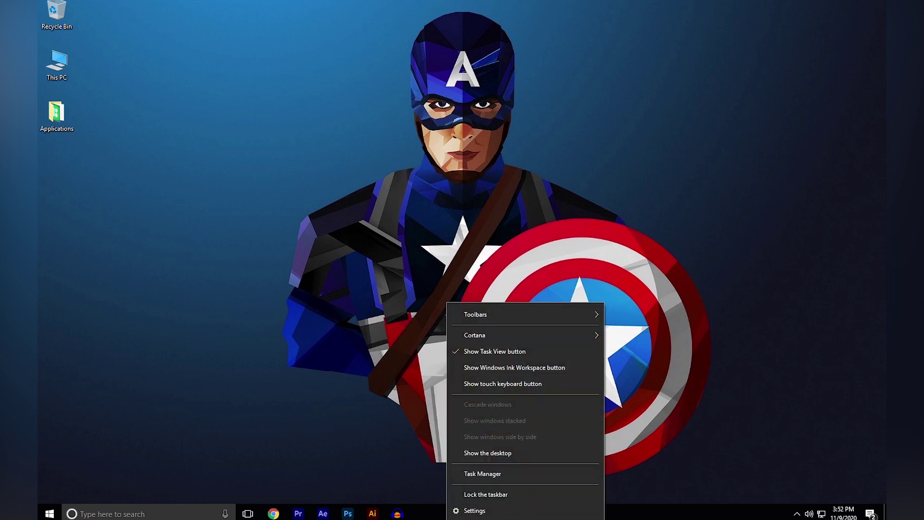
mouse_move(477, 341)
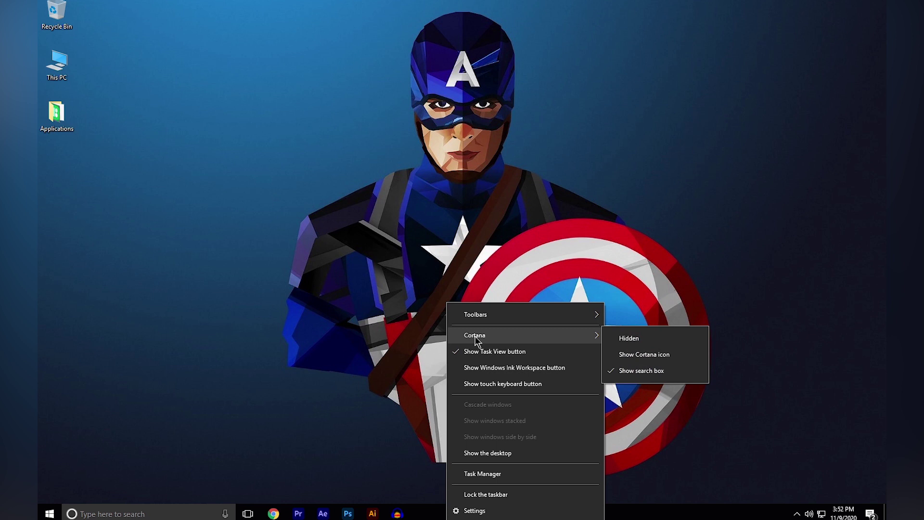
left_click(630, 338)
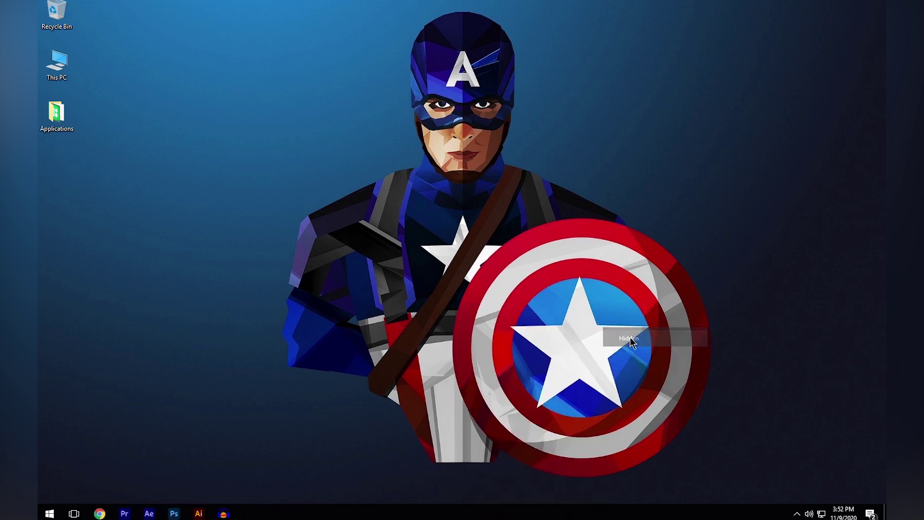
right_click(310, 513)
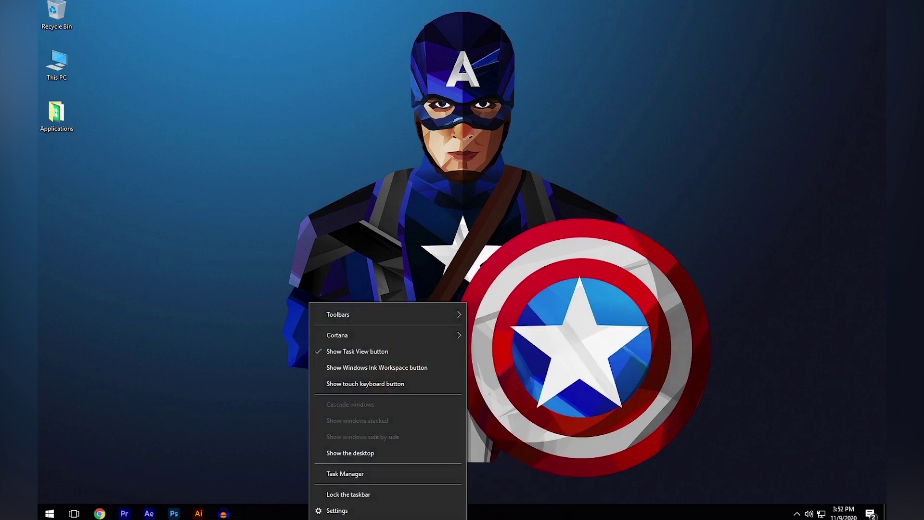
left_click(325, 355)
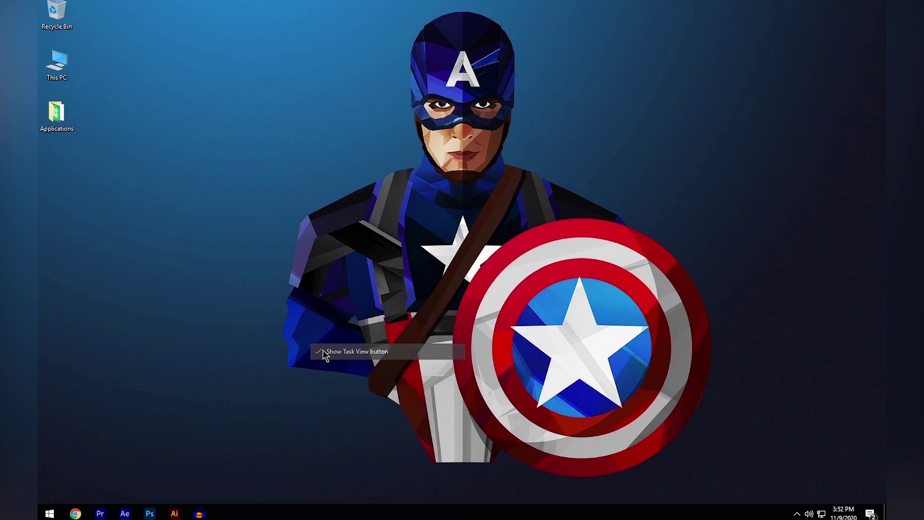
- Add the Links toolbar to the taskbar
right_click(230, 513)
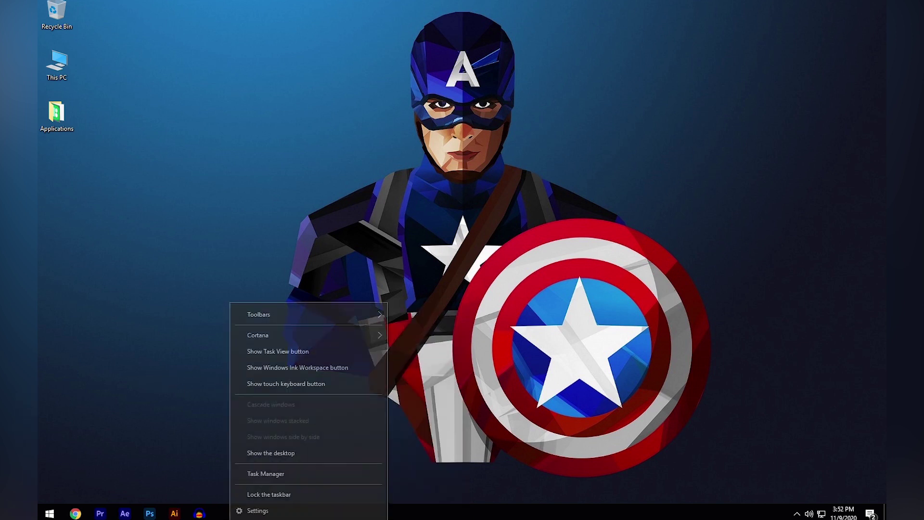
mouse_move(275, 318)
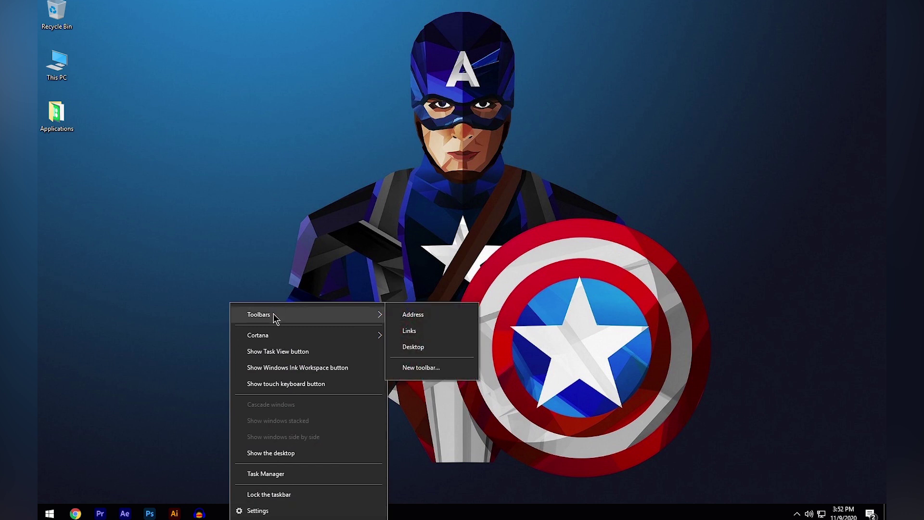
left_click(410, 331)
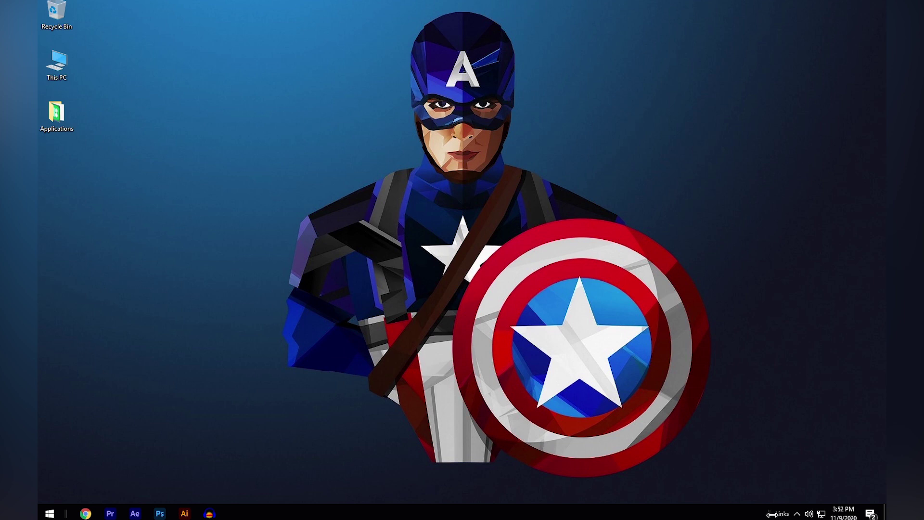
- Drag the Links toolbar to the far left and centre the pinned icons, nudging them slightly left
left_click_drag(768, 514, 66, 515)
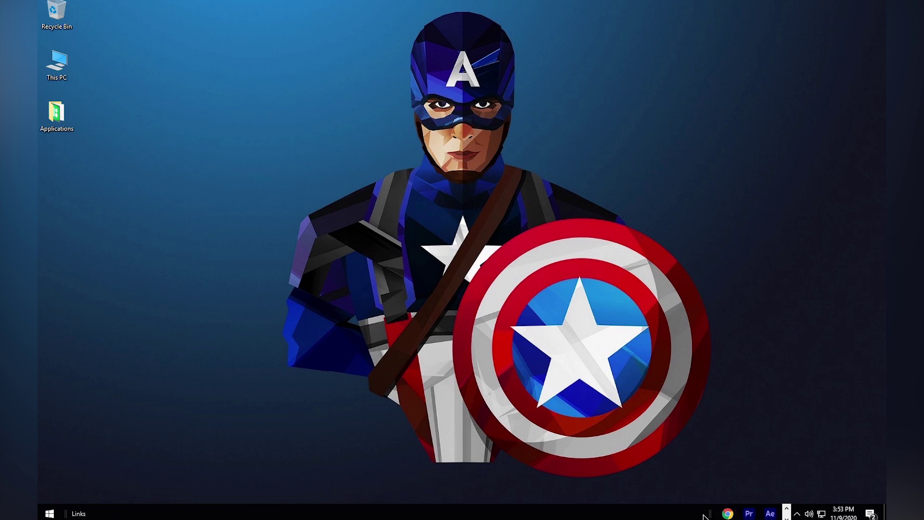
left_click_drag(708, 514, 394, 511)
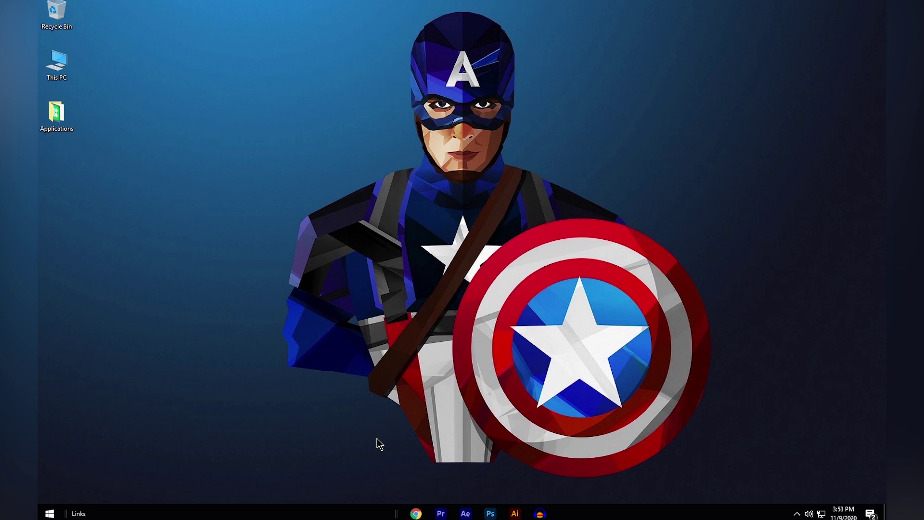
right_click(305, 513)
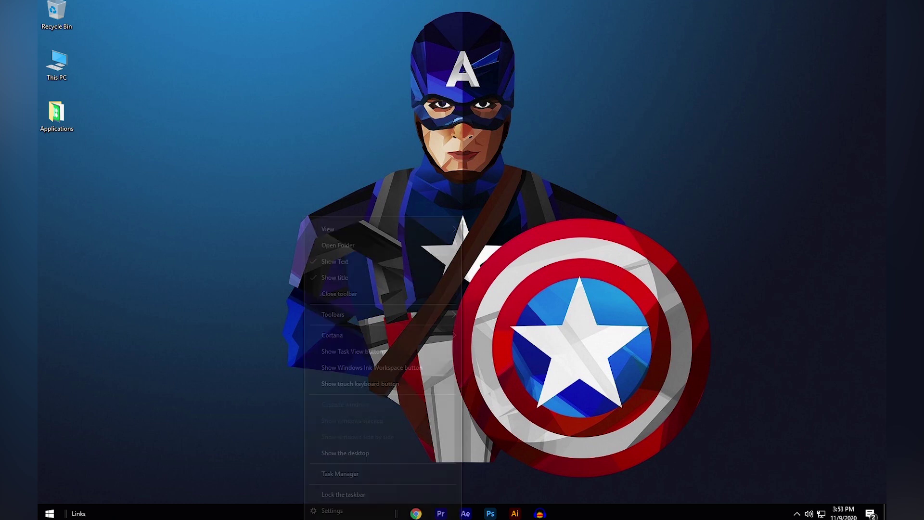
left_click(319, 494)
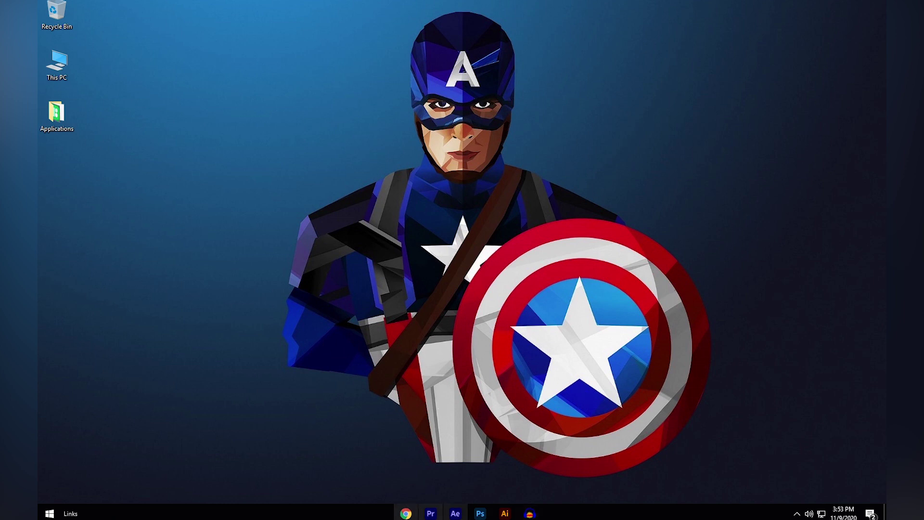
right_click(311, 513)
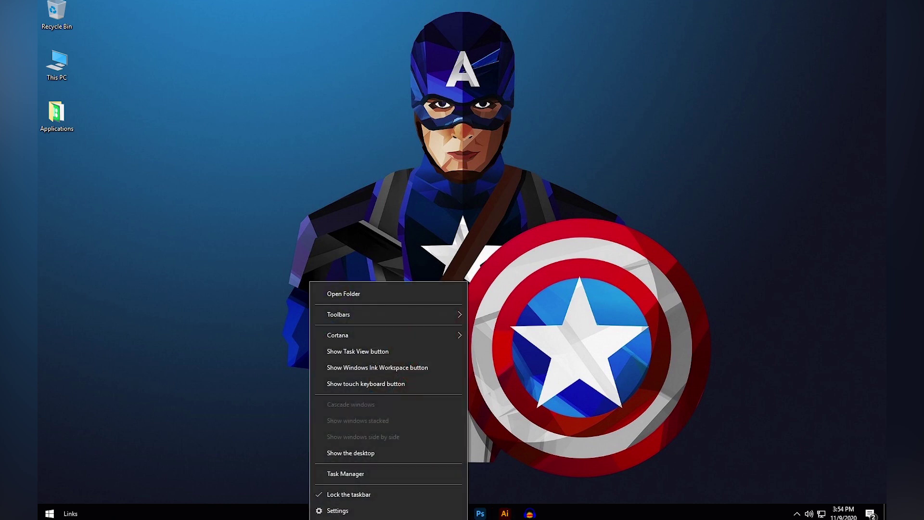
left_click(332, 494)
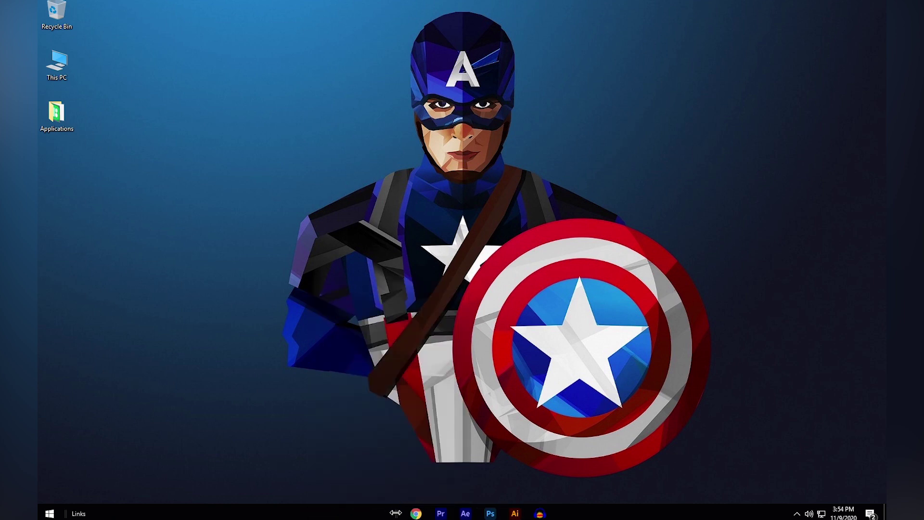
left_click_drag(394, 513, 382, 514)
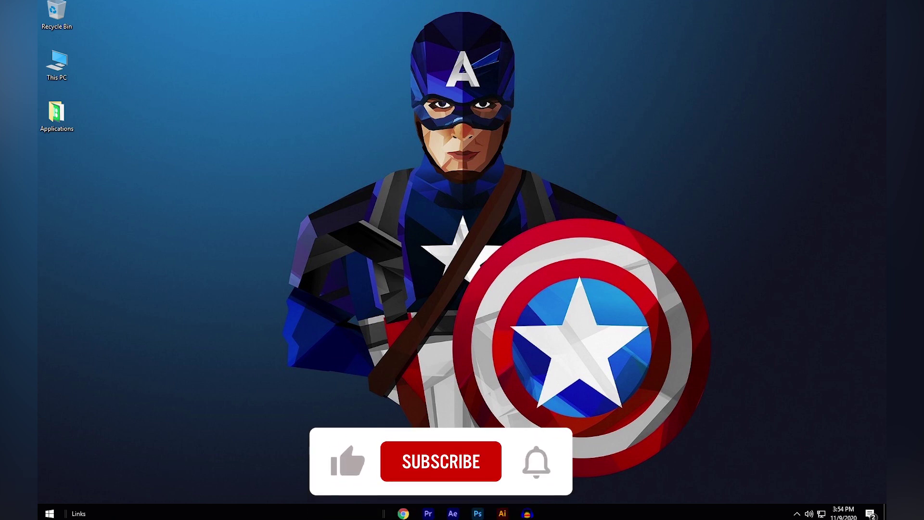
- Turn off the Links toolbar's Show title and Show Text, then lock the taskbar
right_click(195, 513)
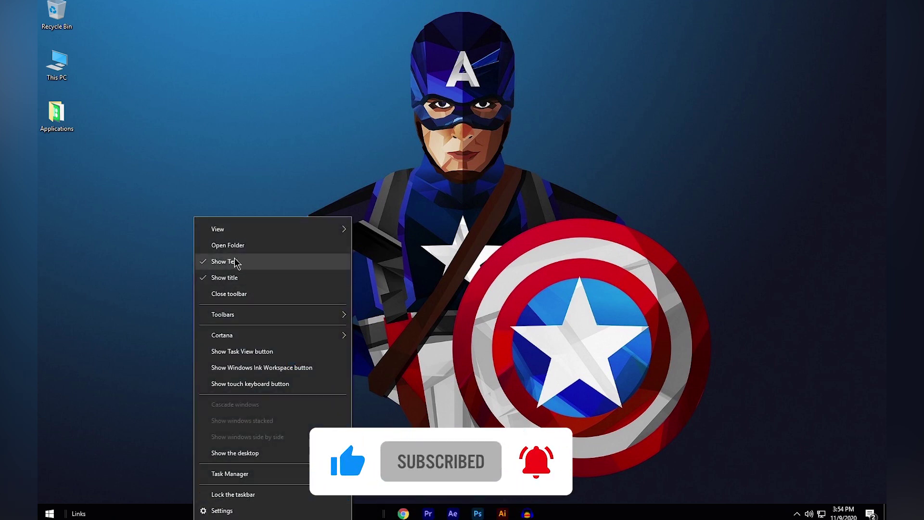
left_click(226, 279)
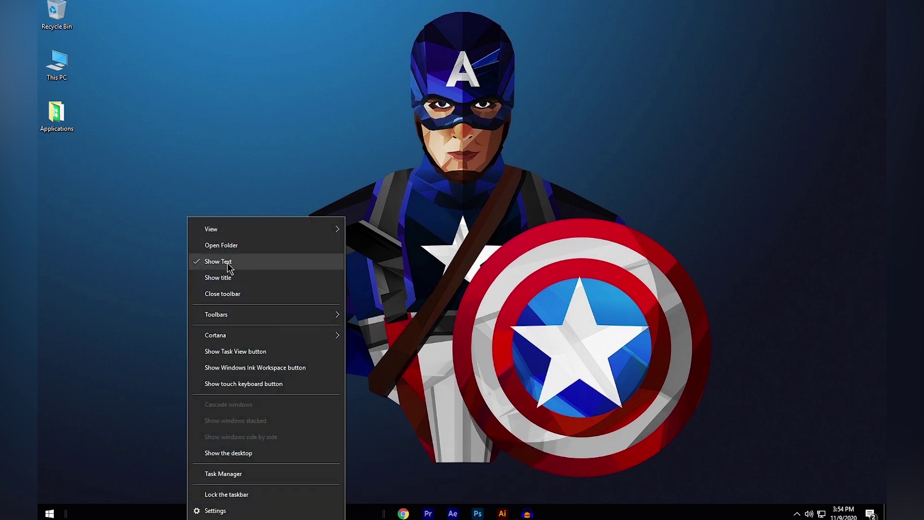
left_click(223, 262)
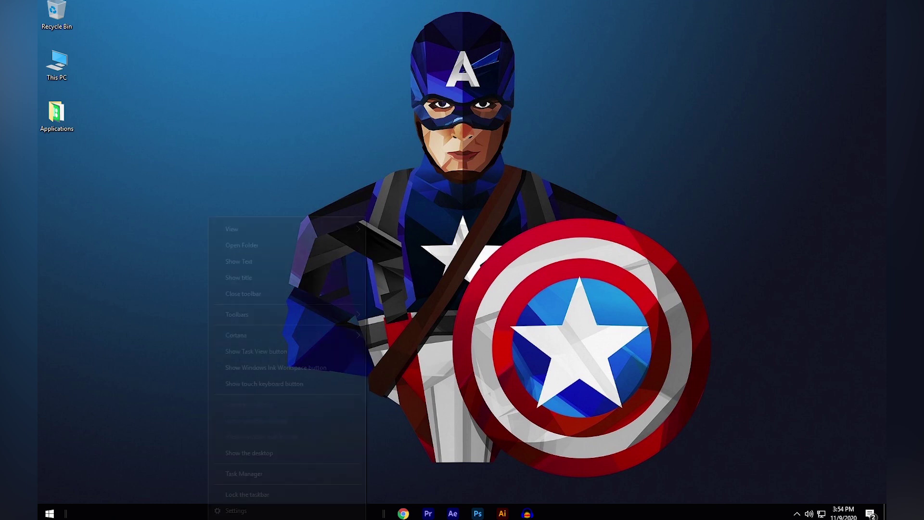
left_click(231, 495)
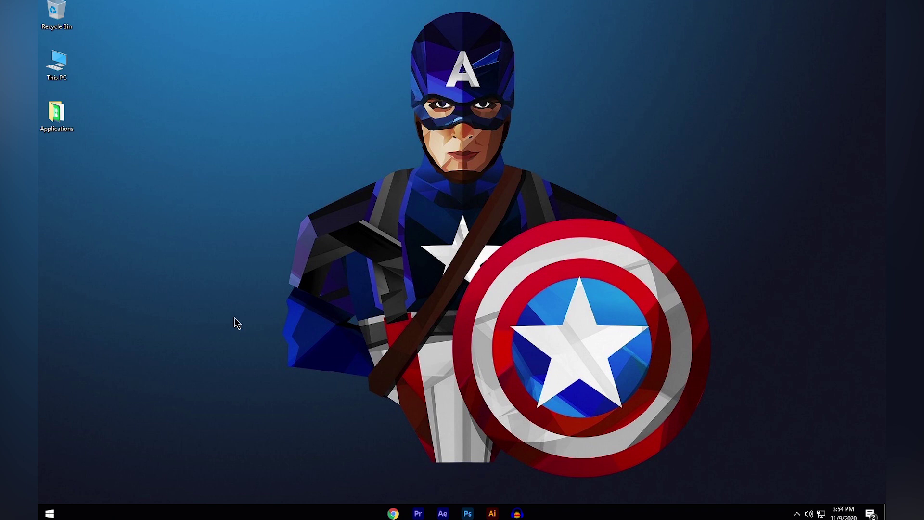
- Launch TranslucentTB from the Applications folder and reveal the hidden tray icons
double_click(62, 121)
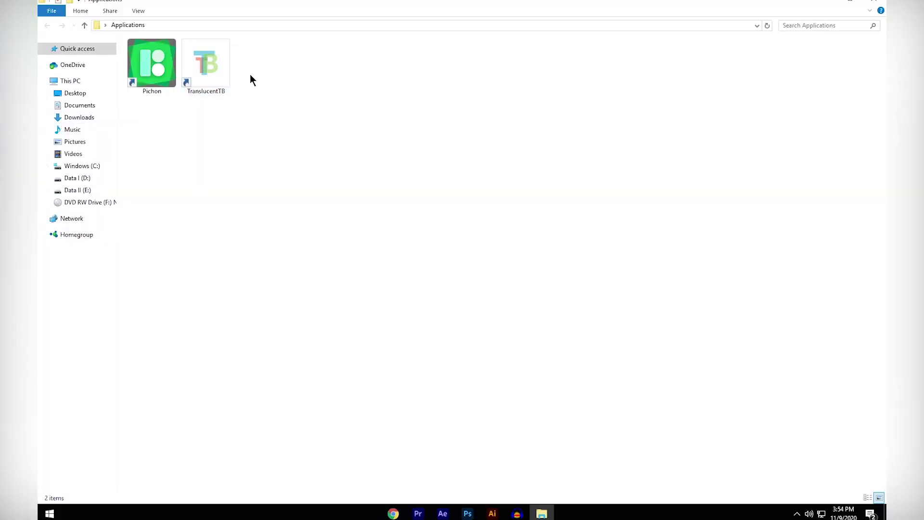
double_click(215, 70)
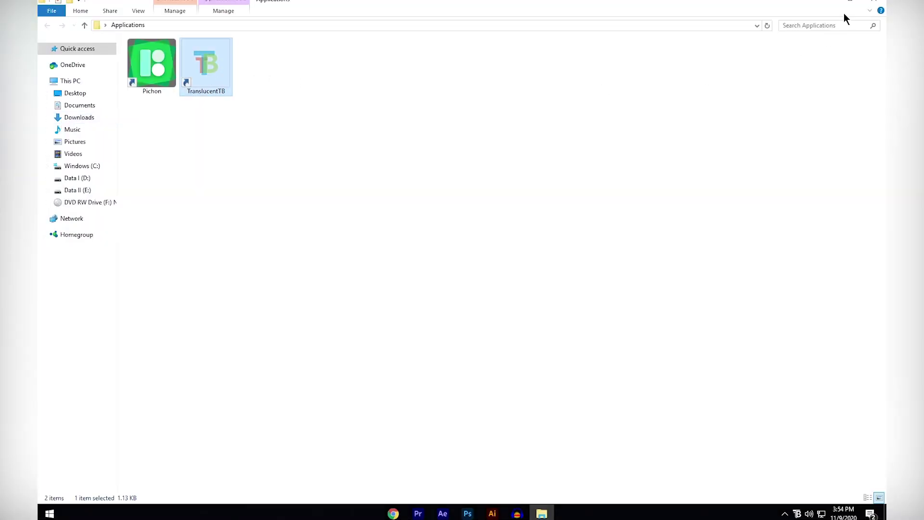
left_click(829, 4)
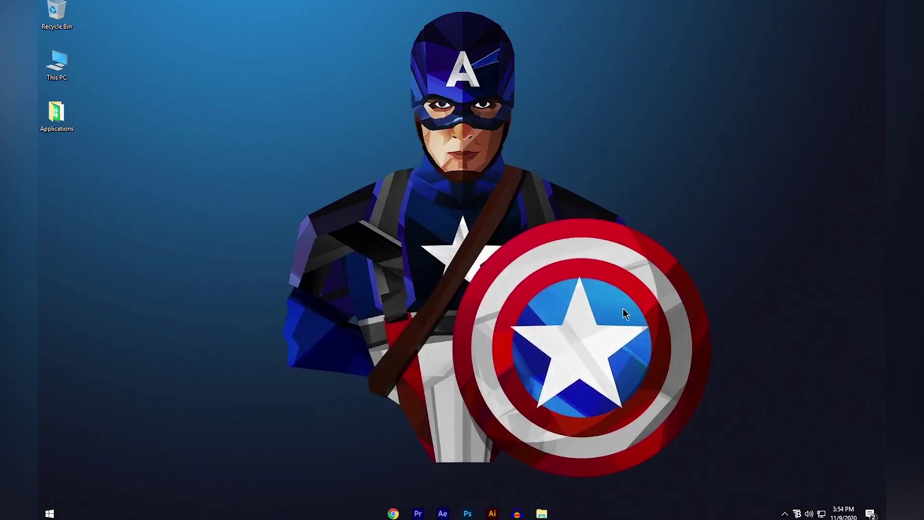
left_click(786, 514)
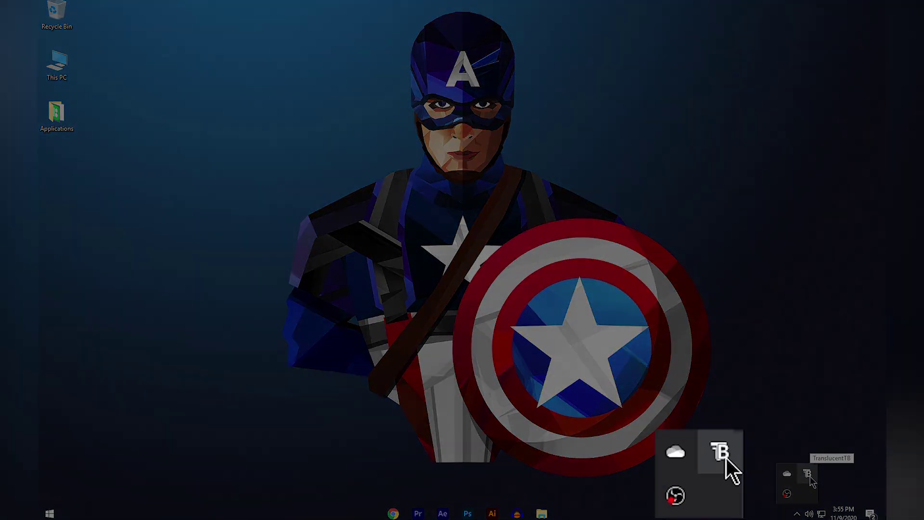
- Review TranslucentTB's tray menu with Clear appearances set, then dismiss it
right_click(809, 475)
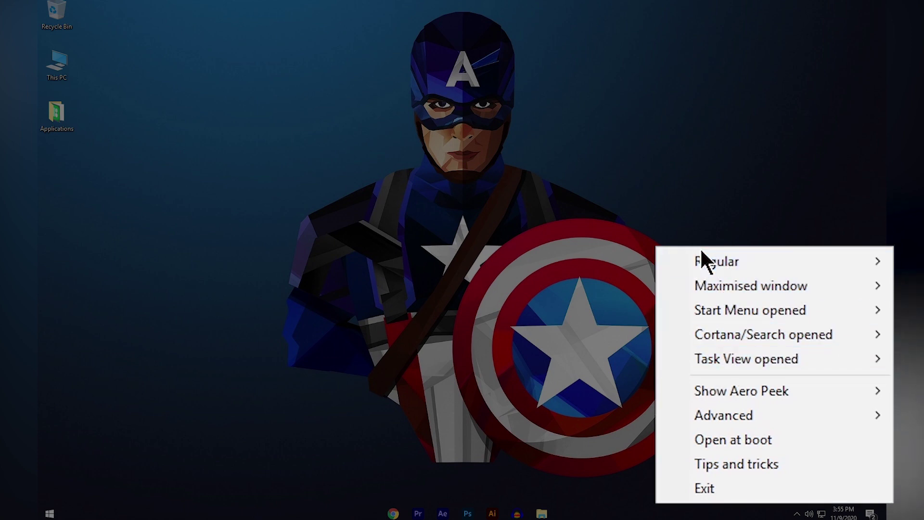
mouse_move(700, 255)
mouse_move(693, 291)
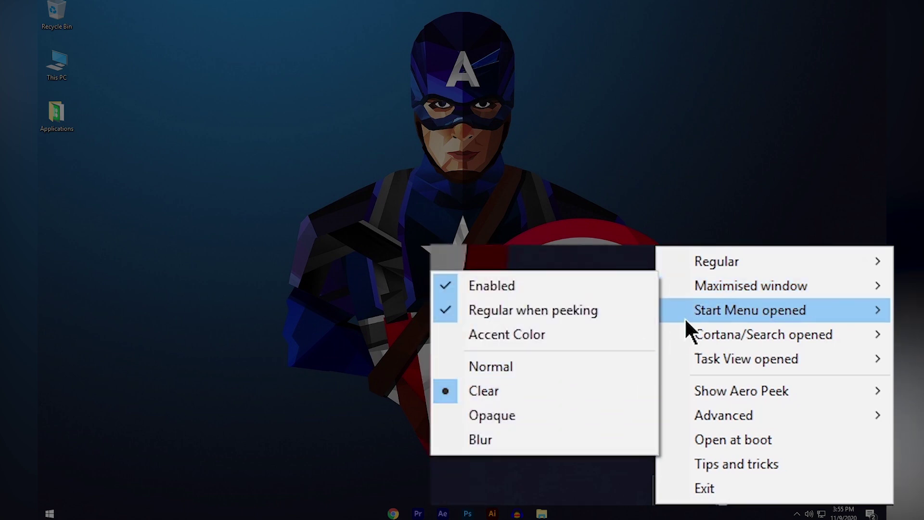
mouse_move(700, 316)
mouse_move(726, 339)
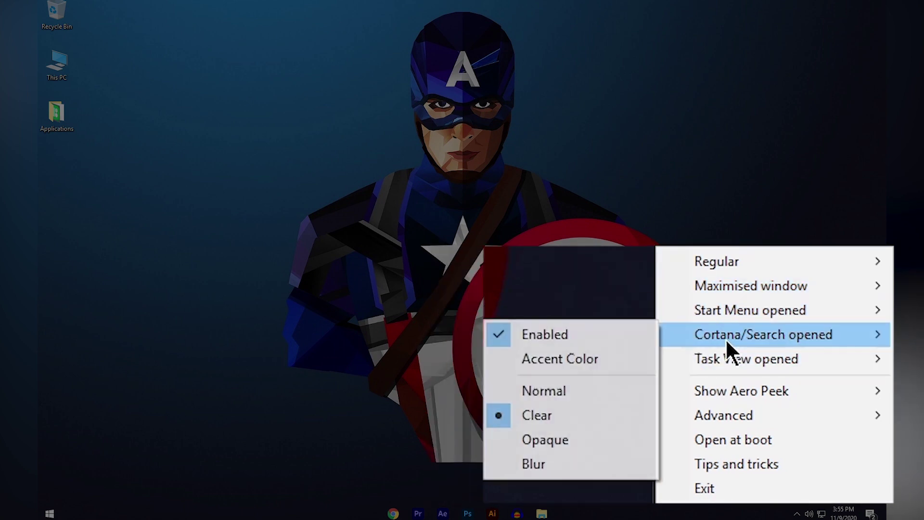
mouse_move(710, 355)
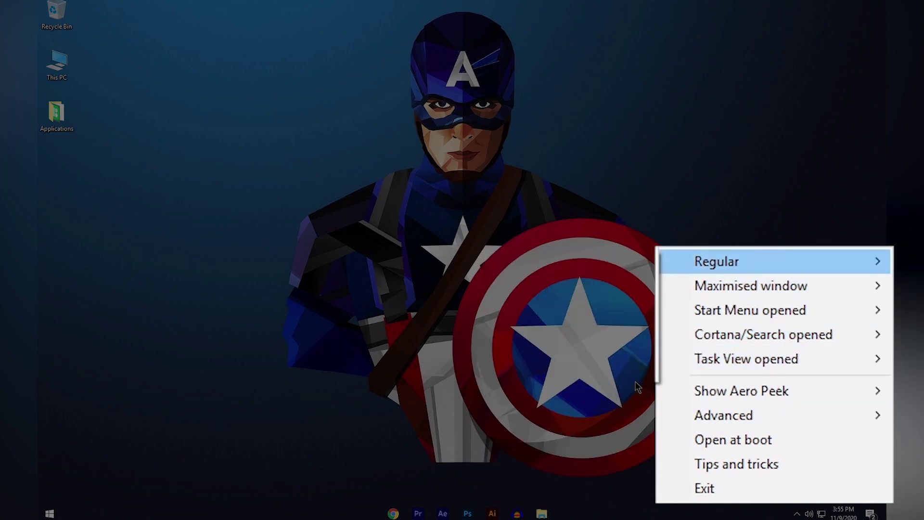
left_click(652, 444)
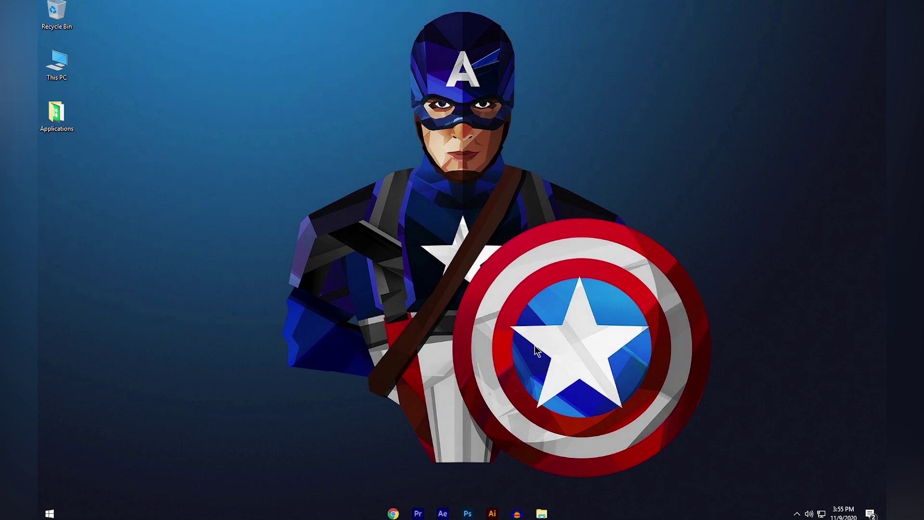
- Launch Pichon, decline its update, and set the icon colour to white #FFFFFF
double_click(64, 117)
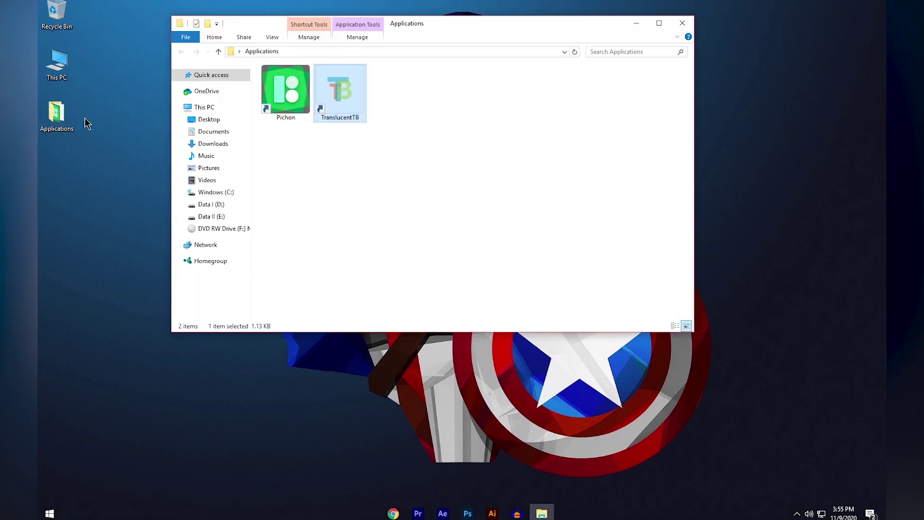
double_click(293, 97)
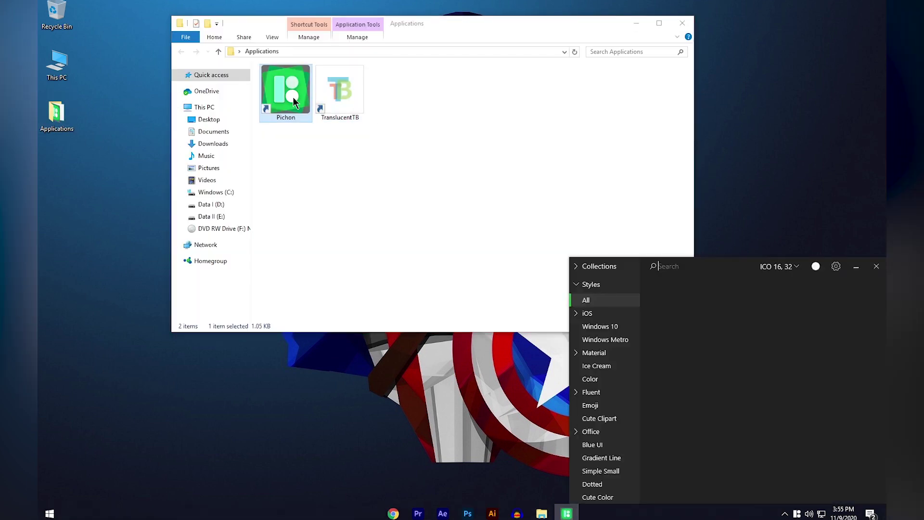
left_click(636, 26)
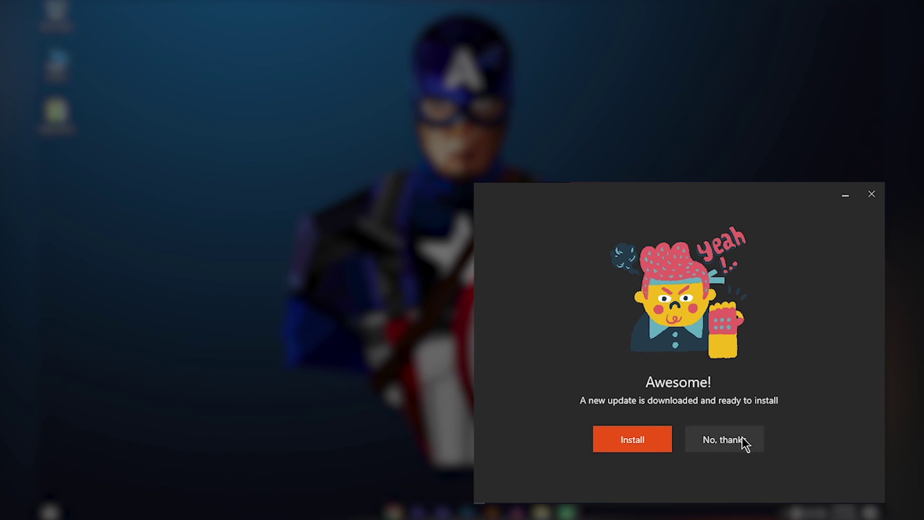
left_click(722, 440)
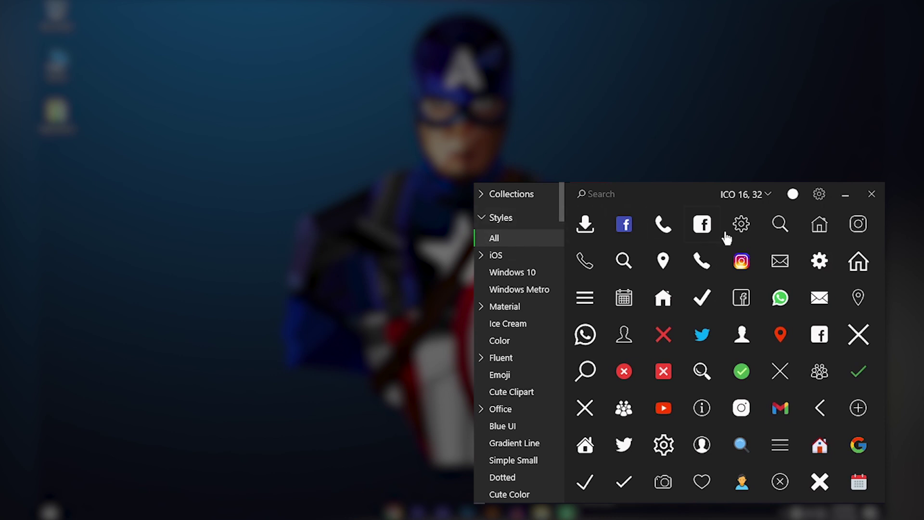
left_click(793, 195)
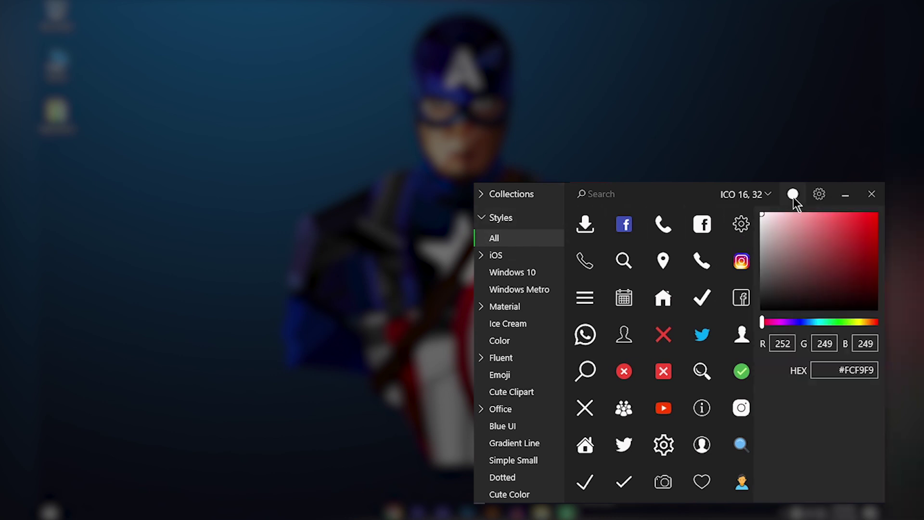
left_click_drag(822, 248, 727, 202)
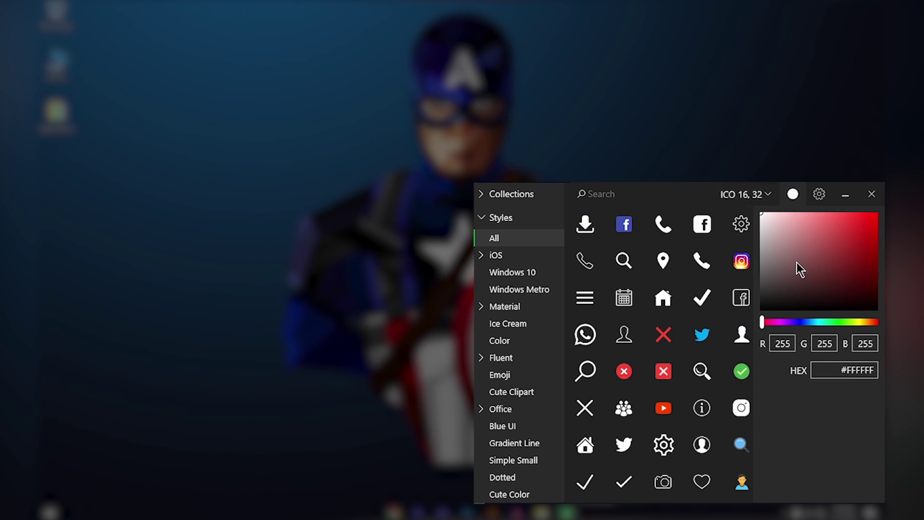
- Toggle the ICO export sizes 32px, 64px and 16px in the format dropdown
left_click(744, 200)
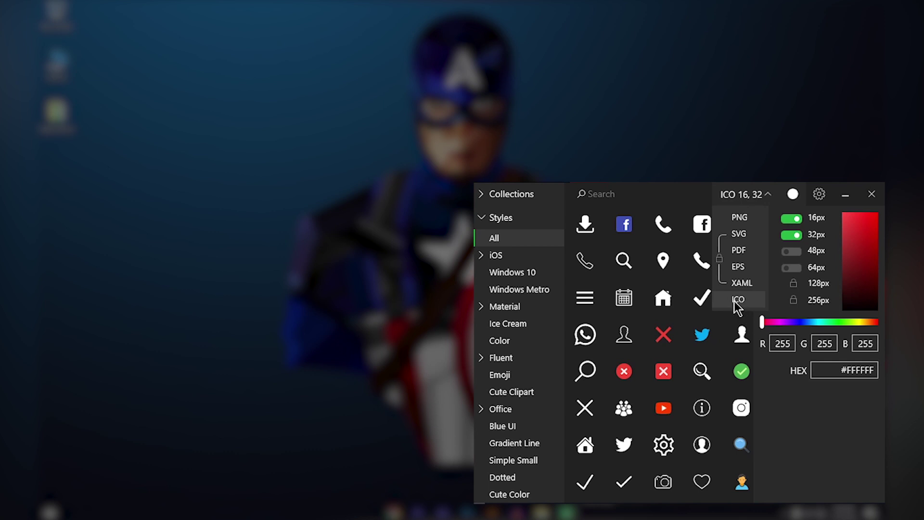
left_click(795, 235)
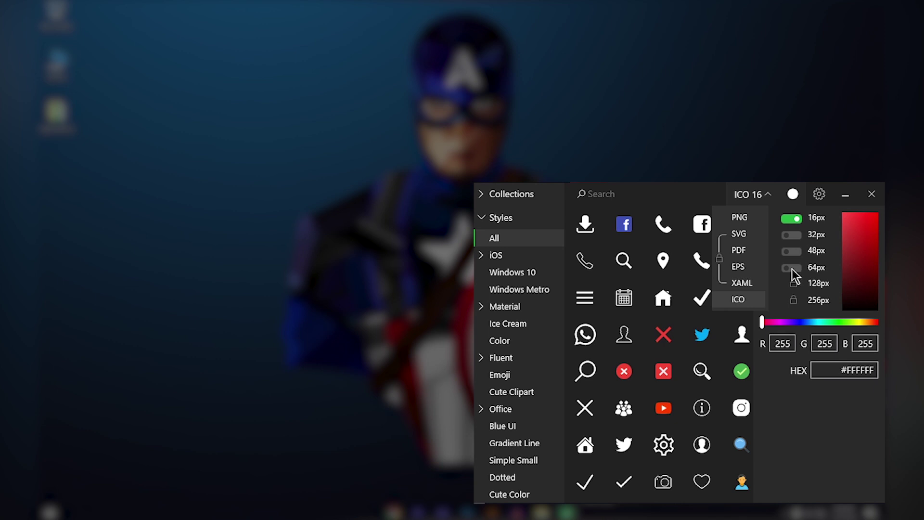
left_click(793, 269)
left_click(793, 219)
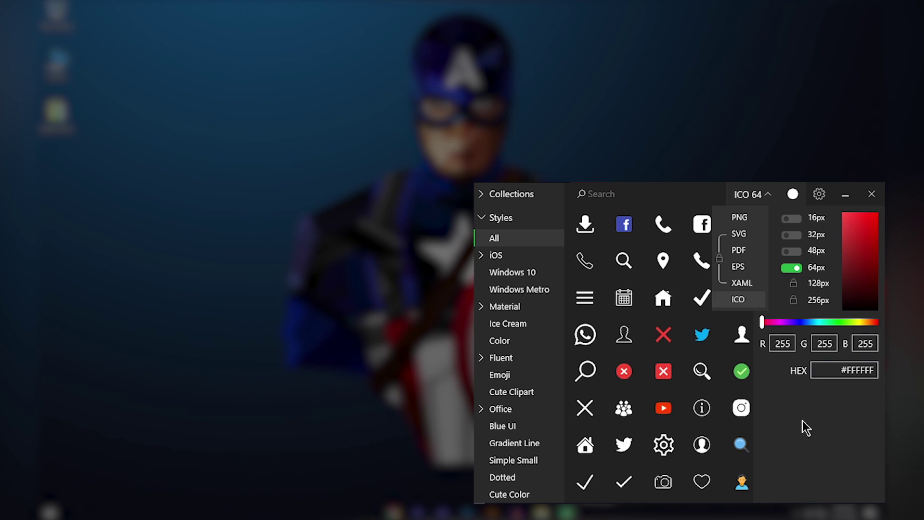
- Filter Pichon's icon library to the Windows 10 style
scroll(520, 409, "down", 15)
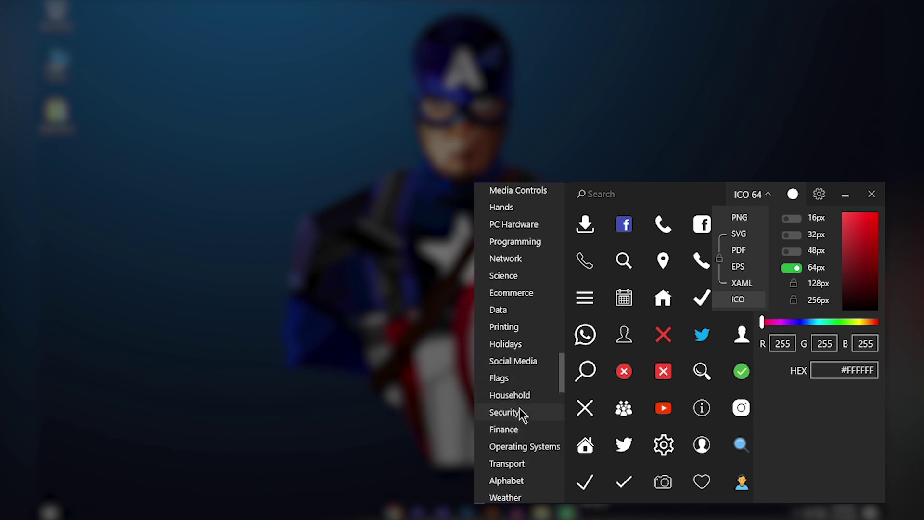
scroll(519, 408, "up", 15)
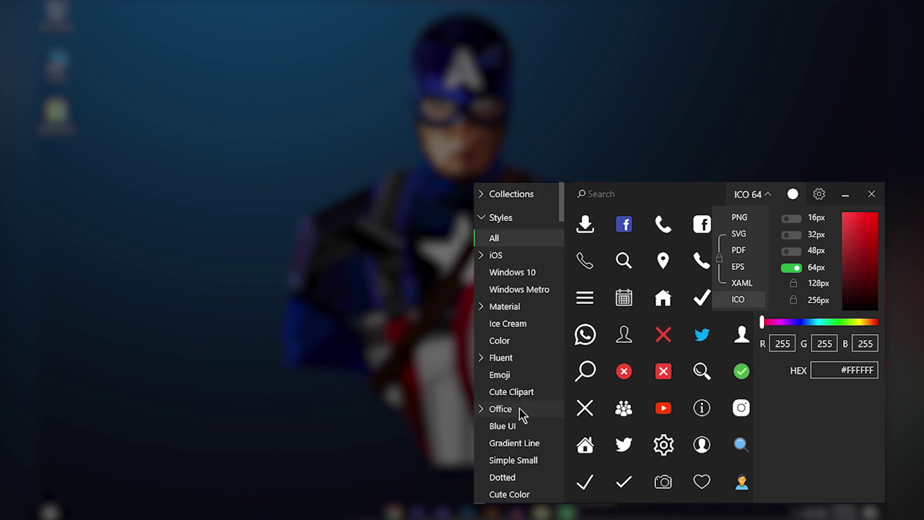
left_click(498, 273)
scroll(640, 376, "down", 5)
scroll(650, 393, "up", 10)
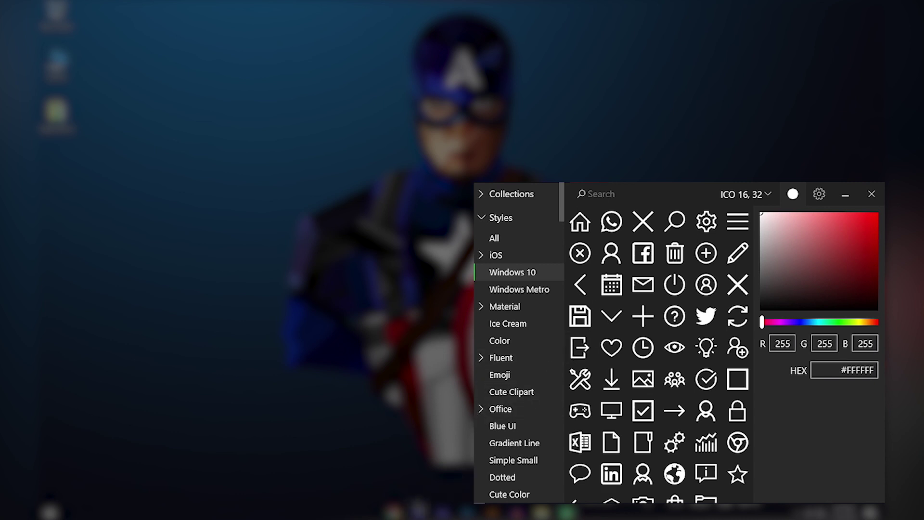
- Search Pichon for 'premier' and create a new desktop folder named icons
left_click(613, 193)
type("premier")
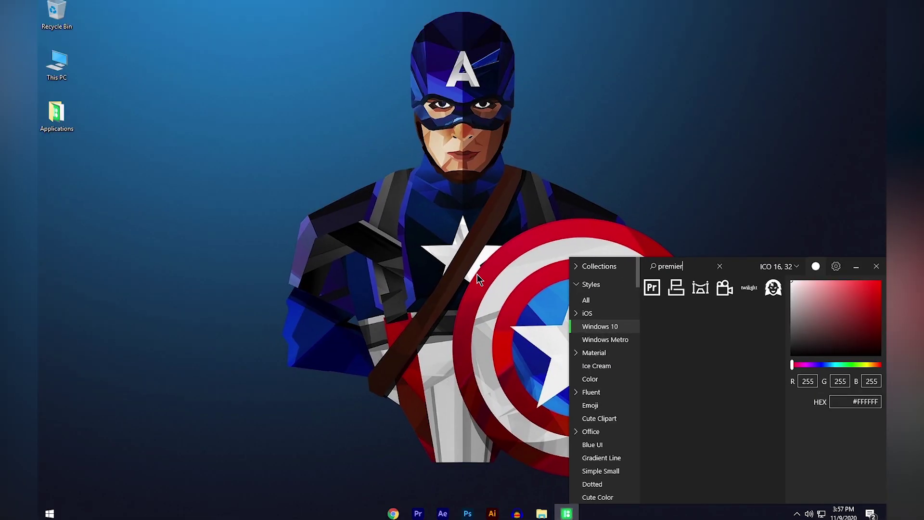
right_click(189, 173)
mouse_move(238, 285)
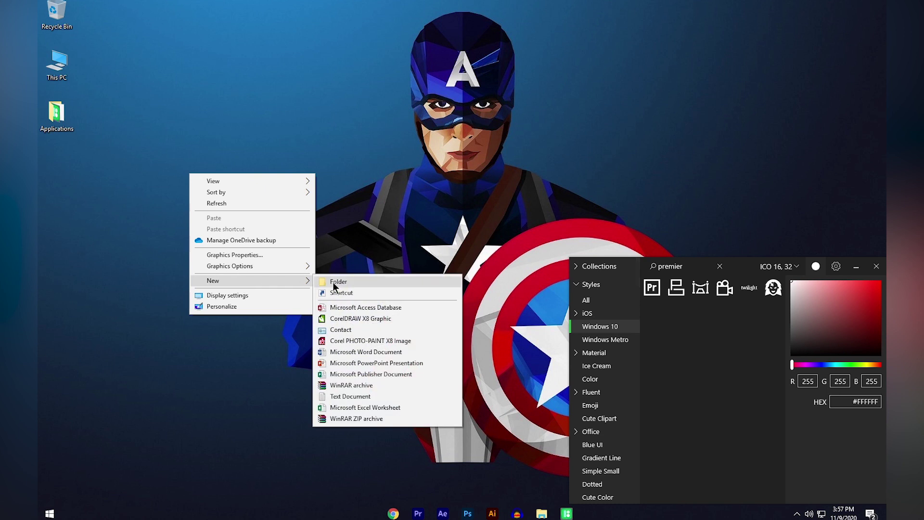
left_click(335, 282)
key("BackSpace")
type("icons")
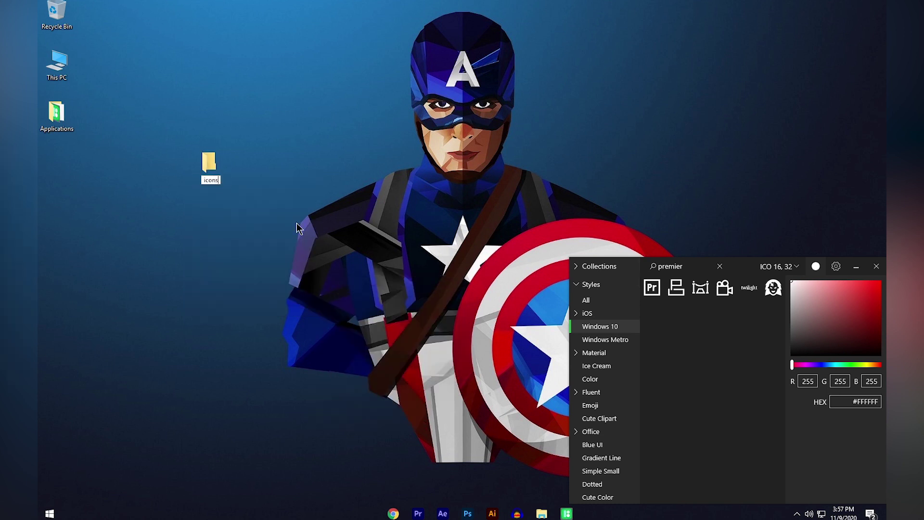
key("Return")
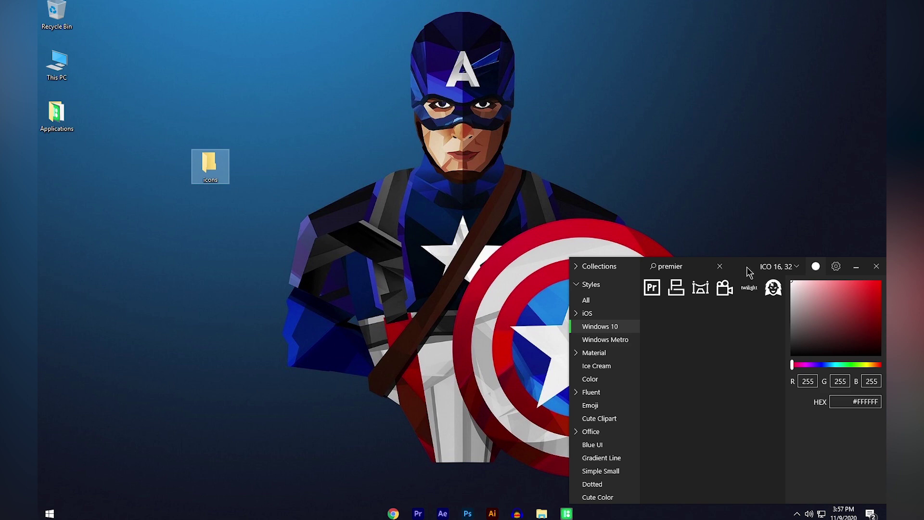
- Open the icons folder and drag the Premiere Pro icon into it
double_click(210, 173)
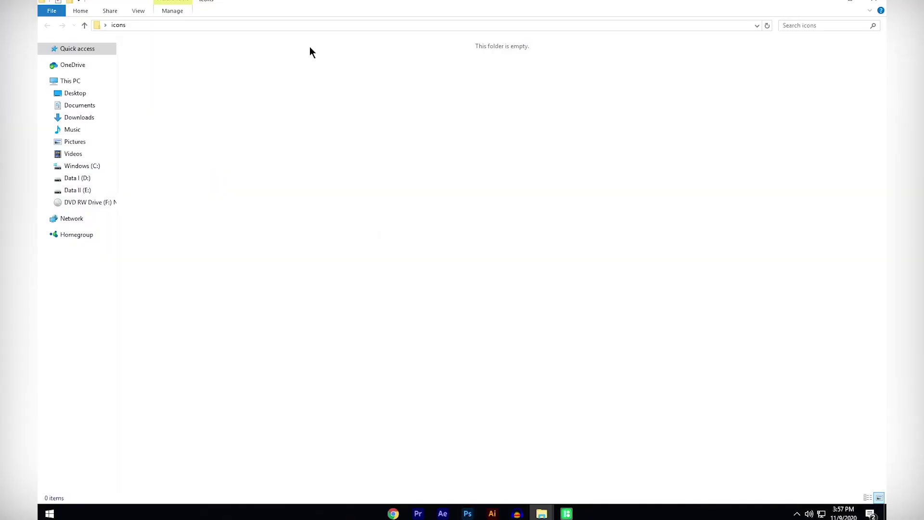
left_click_drag(364, 2, 332, 25)
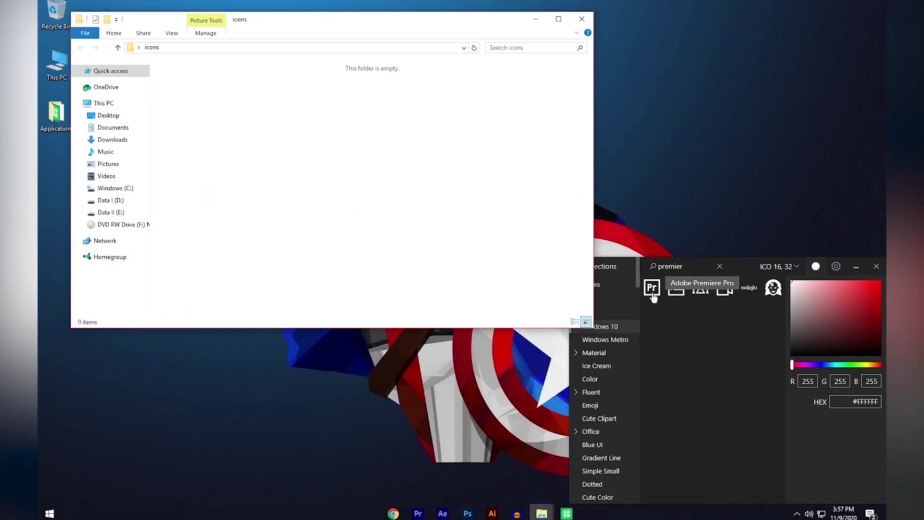
left_click_drag(653, 289, 285, 144)
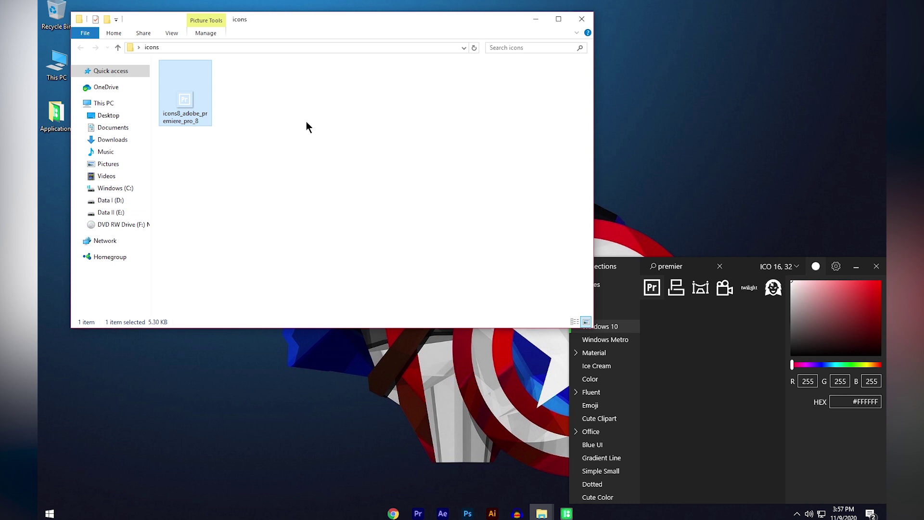
- Enable 64px and disable 16px and 32px for ICO, then delete the old premiere icon file
left_click(777, 266)
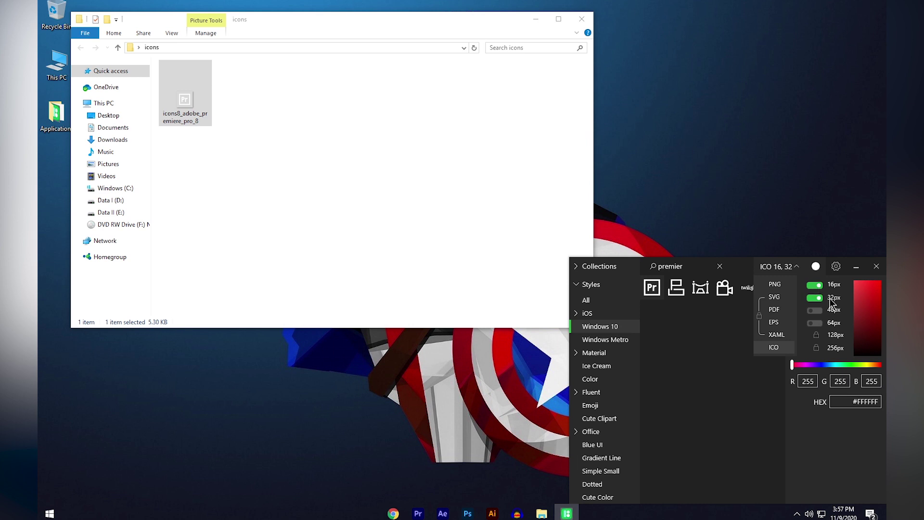
left_click(816, 322)
left_click(814, 298)
left_click(815, 285)
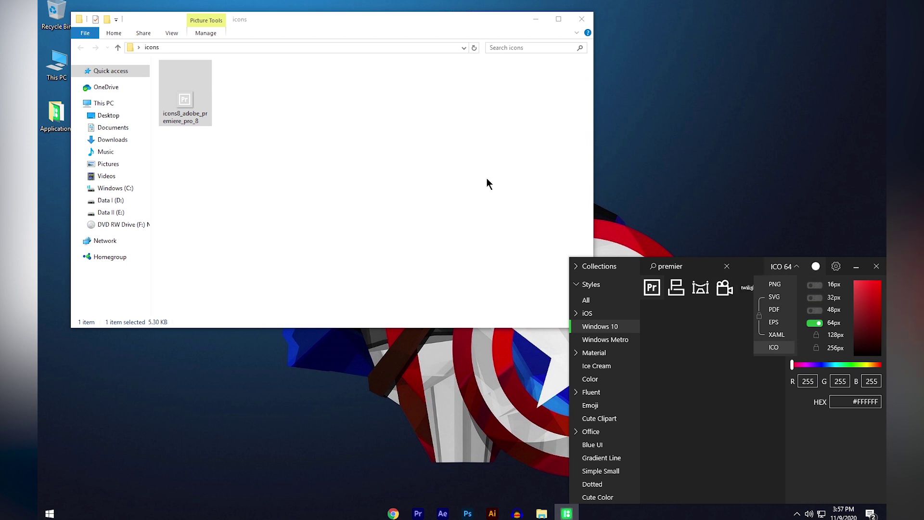
left_click(198, 92)
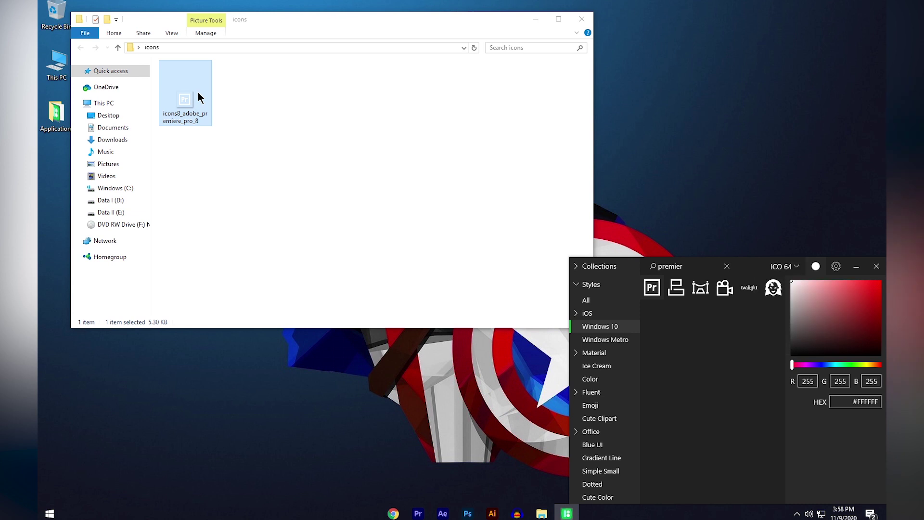
key("Delete")
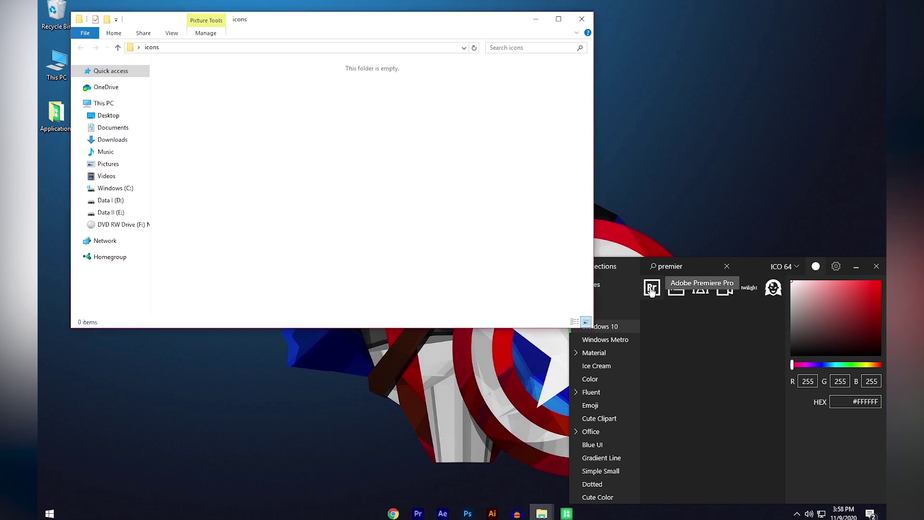
- Save the 64px Premiere Pro, After Effects and Photoshop icons into the icons folder
left_click_drag(652, 290, 254, 145)
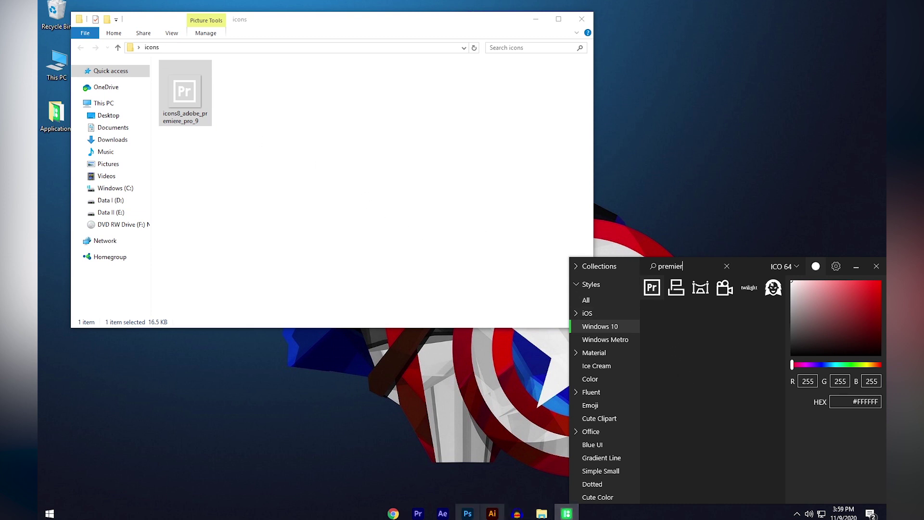
double_click(690, 266)
type("after")
left_click_drag(652, 288, 264, 105)
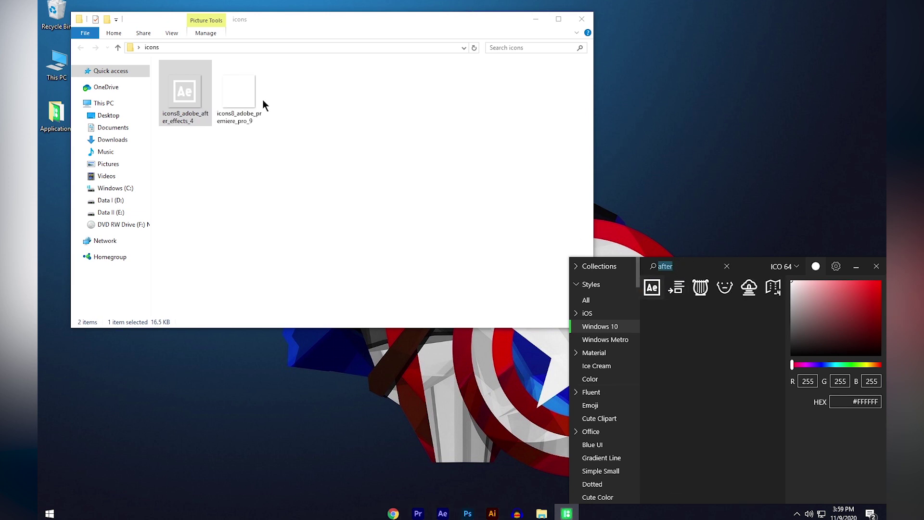
type("photosh")
left_click_drag(676, 314, 403, 196)
- Search for Illustrator, Audacity and Chrome icons, save Chrome to the folder, then close Pichon
double_click(697, 265)
type("illustra")
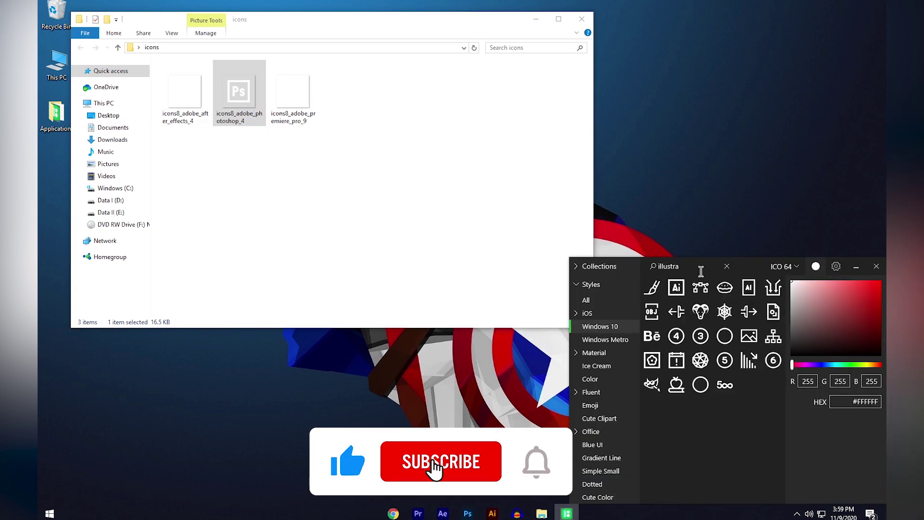
double_click(667, 266)
type("audac")
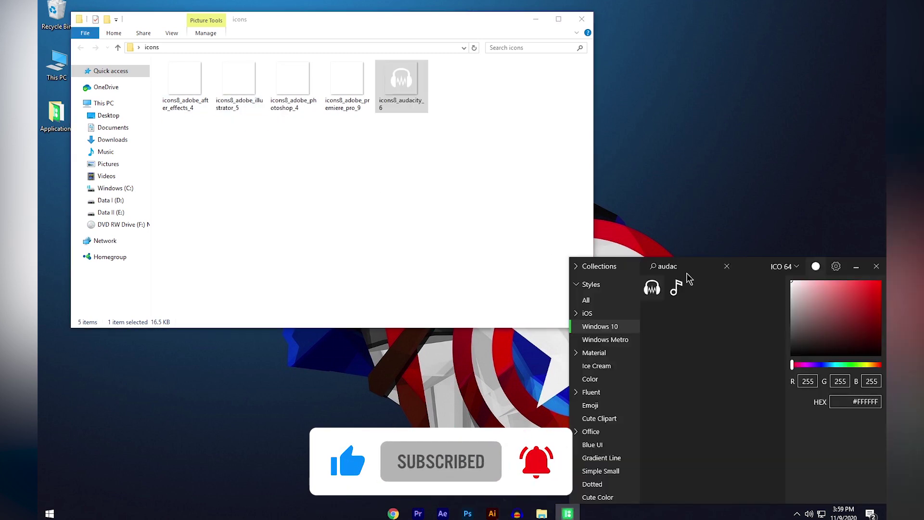
double_click(668, 267)
type("ch")
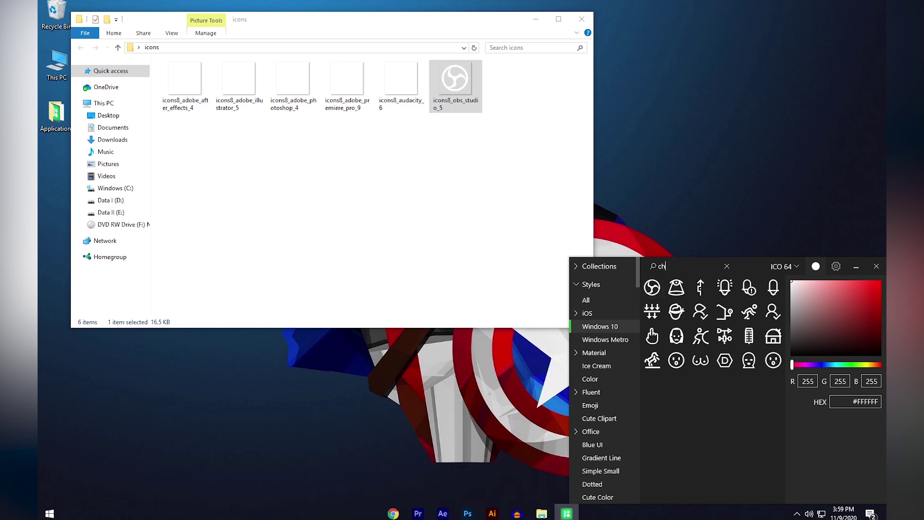
type("rome")
left_click_drag(652, 288, 554, 195)
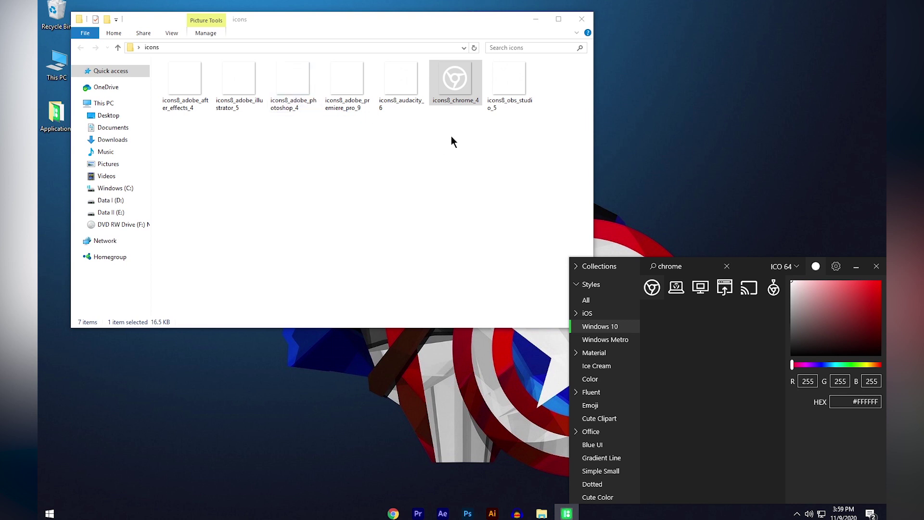
left_click(877, 266)
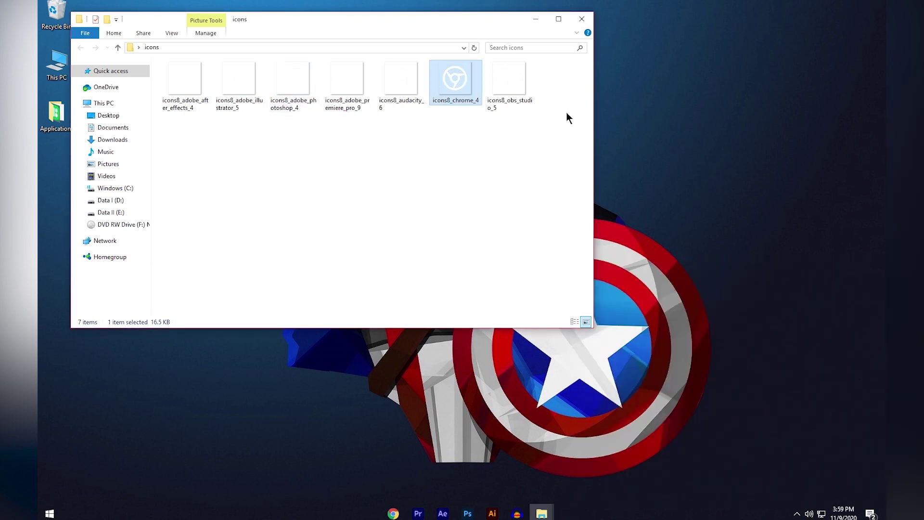
- Place the icons folder beside Applications and unpin Chrome, Premiere Pro, Photoshop, After Effects, Illustrator
left_click(582, 19)
left_click_drag(210, 168, 56, 170)
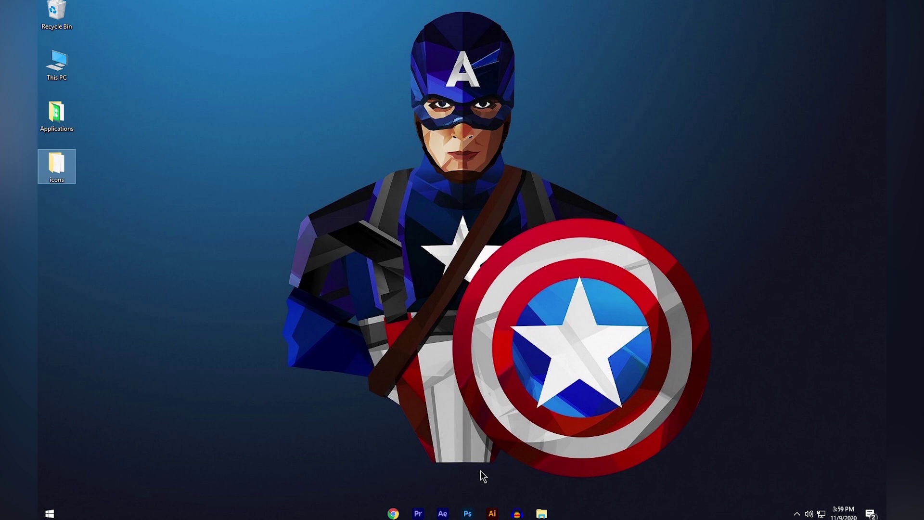
right_click(391, 514)
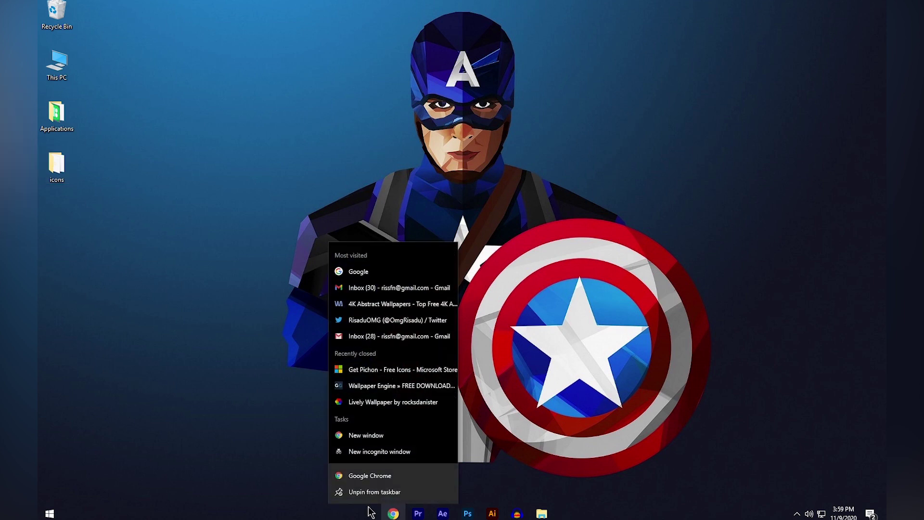
left_click(366, 492)
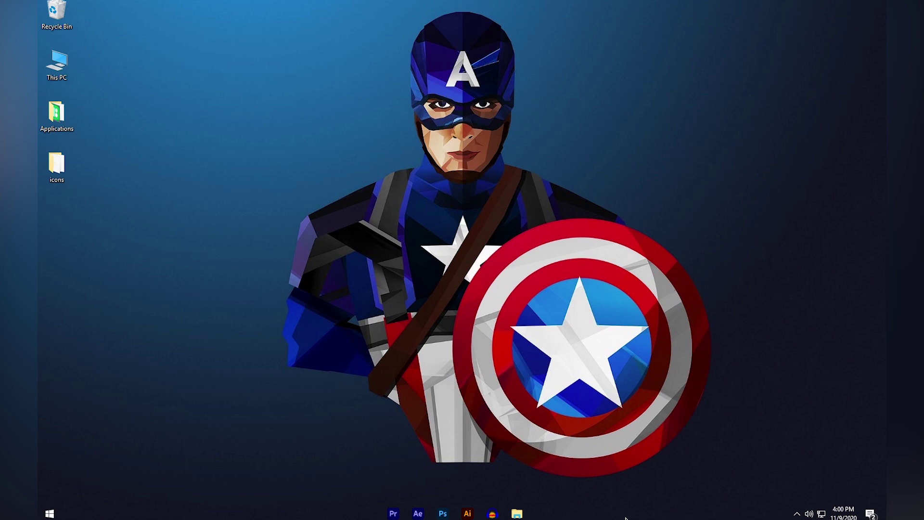
right_click(404, 516)
left_click(406, 518)
right_click(407, 516)
left_click(395, 495)
right_click(402, 516)
left_click(374, 495)
right_click(404, 516)
left_click(375, 495)
- Close the Applications folder window and bring up the Start menu
mouse_move(418, 514)
left_click(464, 428)
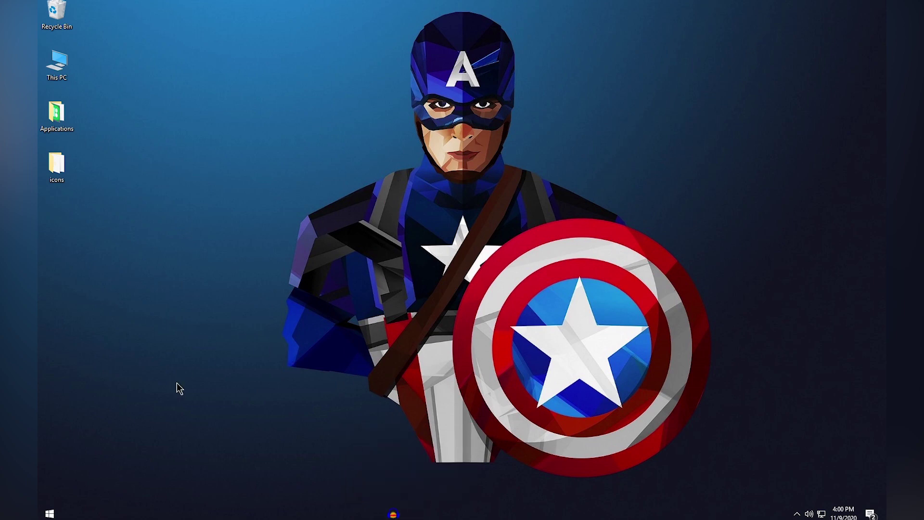
left_click(49, 514)
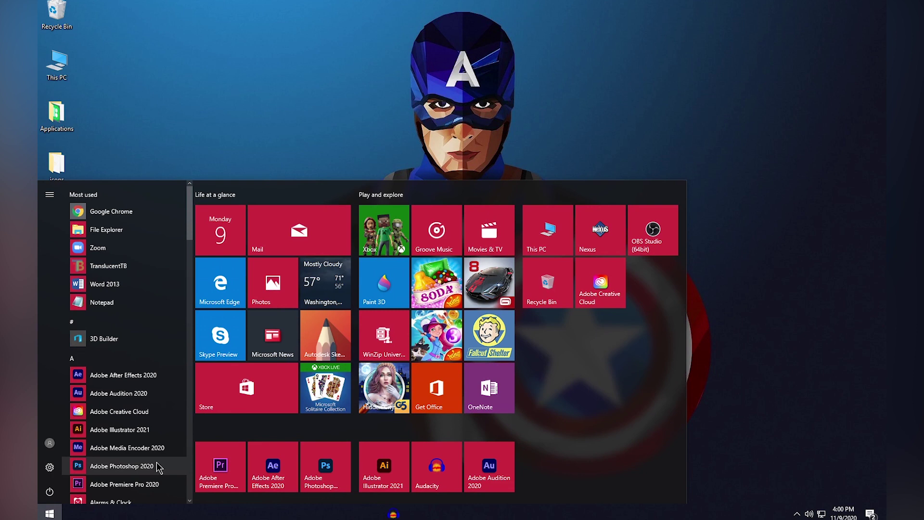
- Search 'pre' and open the file location of the Adobe Premiere Pro 2020 shortcut
type("pre")
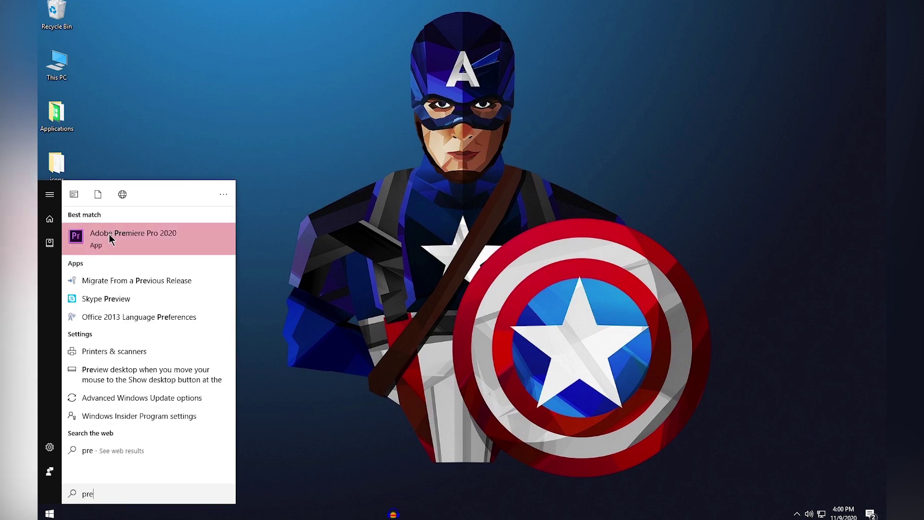
right_click(109, 234)
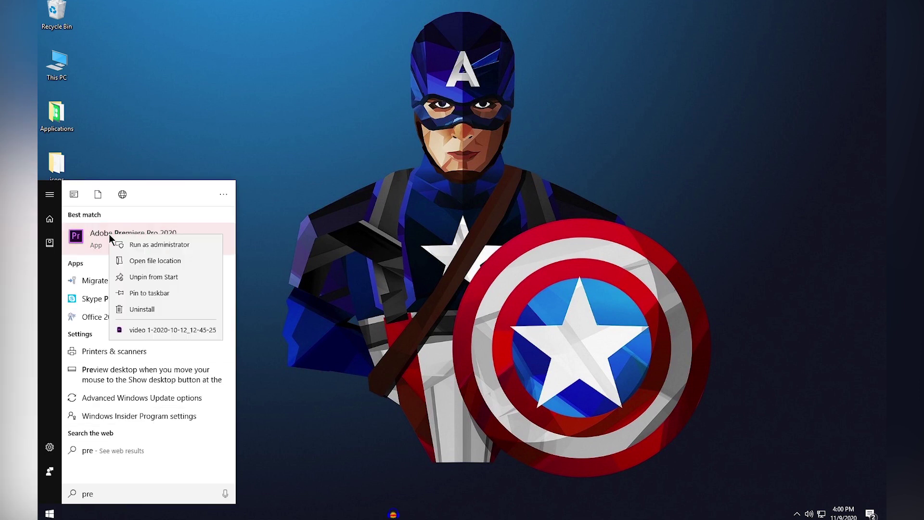
left_click(153, 262)
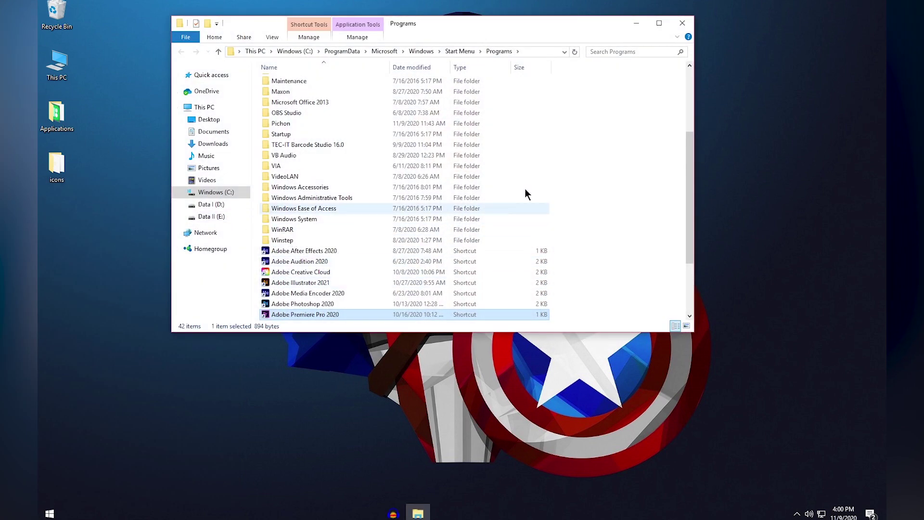
- Send Premiere Pro 2020 and Photoshop 2020 shortcuts to the desktop
scroll(390, 277, "down", 1)
right_click(369, 282)
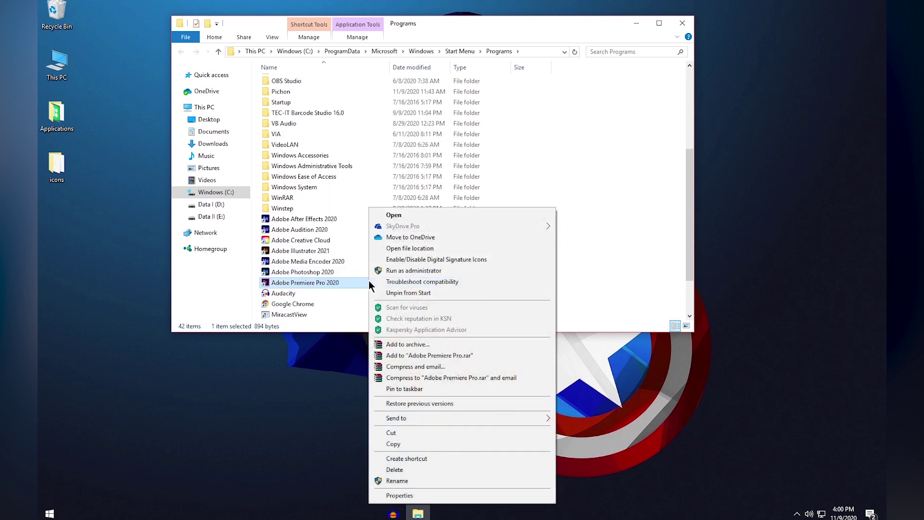
mouse_move(415, 421)
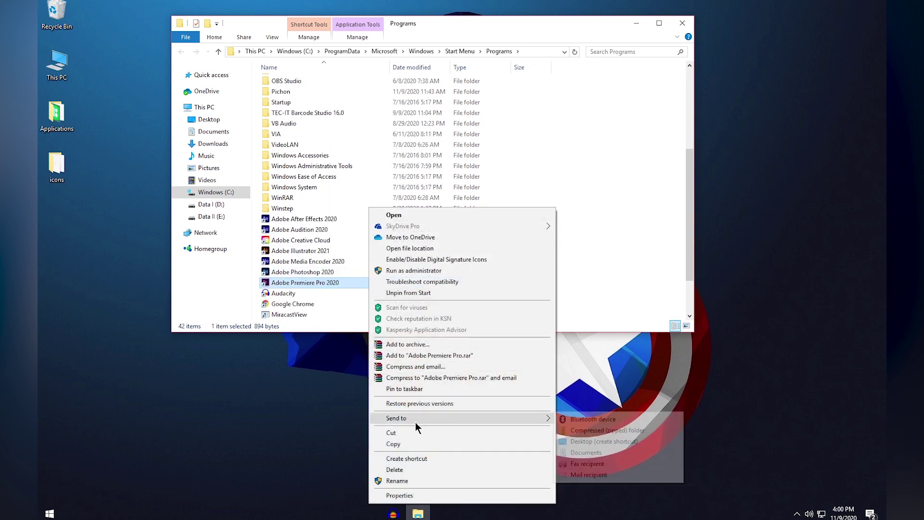
left_click(583, 442)
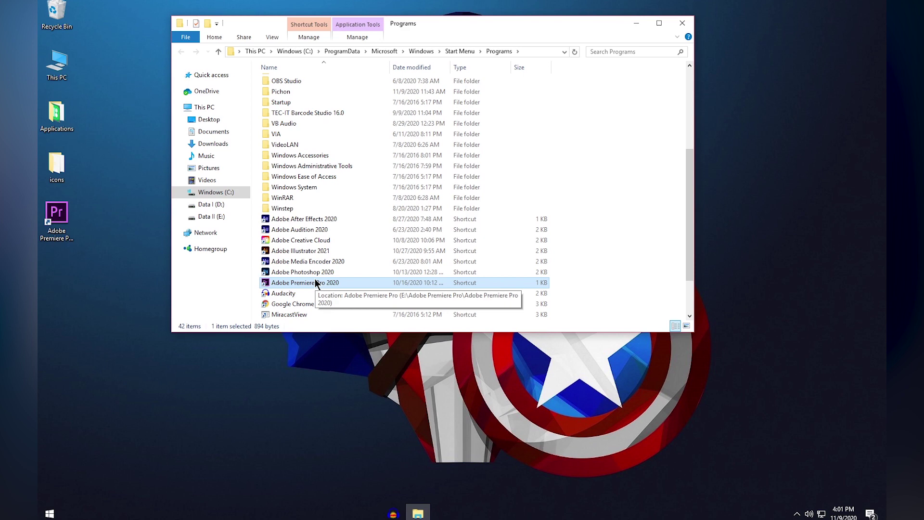
left_click(337, 273)
right_click(329, 272)
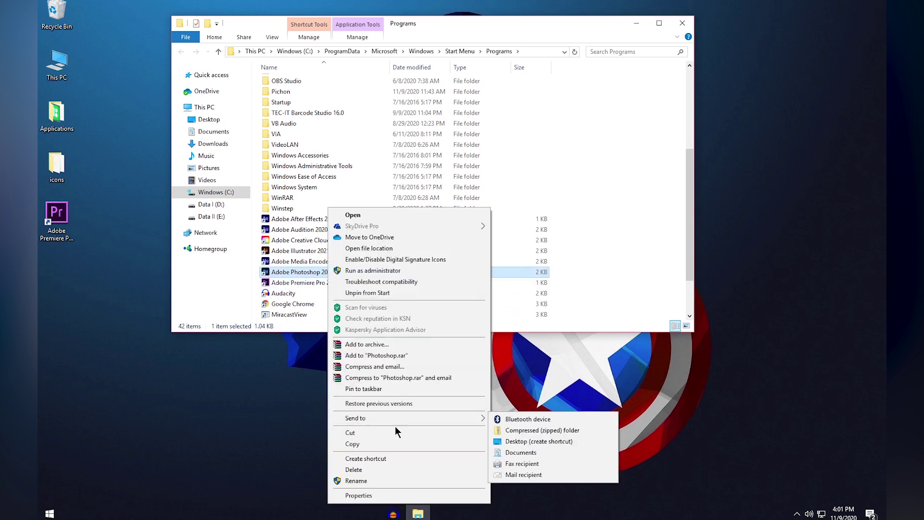
left_click(539, 442)
- Send Illustrator, After Effects and Audacity shortcuts to the desktop
right_click(310, 251)
left_click(518, 442)
right_click(306, 219)
left_click(487, 442)
left_click(278, 295)
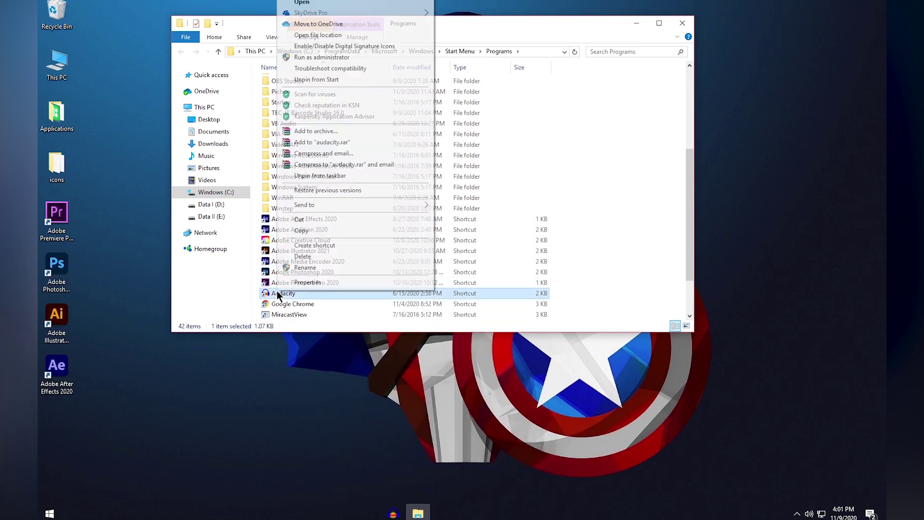
right_click(278, 294)
left_click(399, 260)
- Send Chrome and OBS Studio (64bit) shortcuts to the desktop, then close File Explorer
left_click(50, 514)
right_click(650, 223)
double_click(340, 82)
left_click(340, 83)
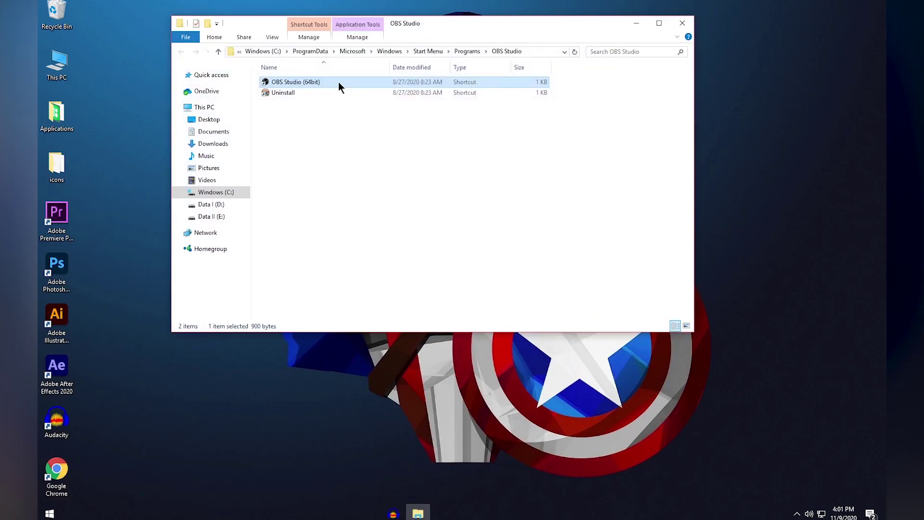
right_click(339, 83)
left_click(534, 272)
left_click(683, 24)
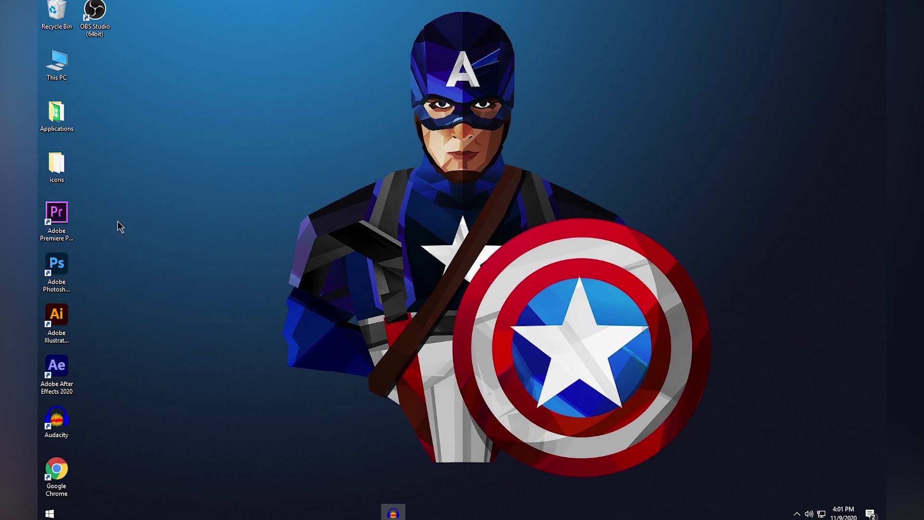
- Set the Premiere desktop shortcut's icon to icons8_adobe_premiere_pro_9 from Desktop\icons and apply it
right_click(63, 222)
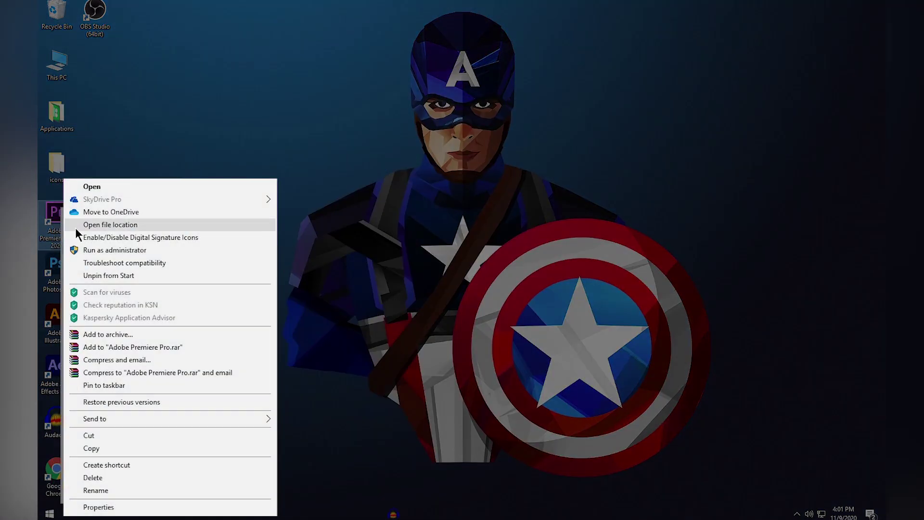
left_click(92, 508)
left_click_drag(170, 222, 374, 125)
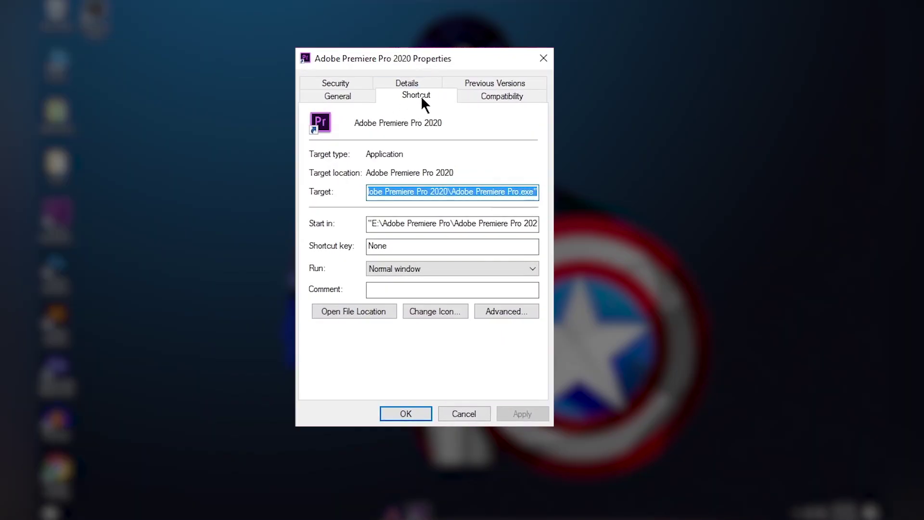
left_click(433, 311)
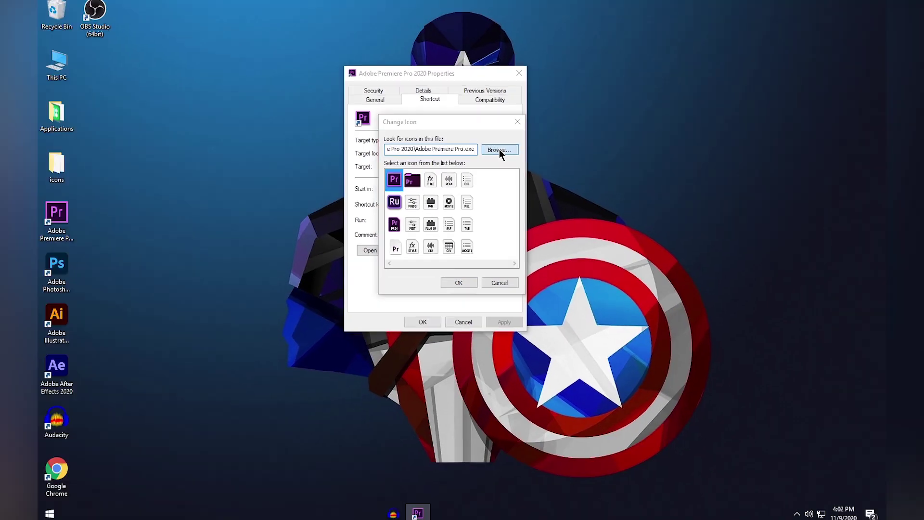
left_click(529, 168)
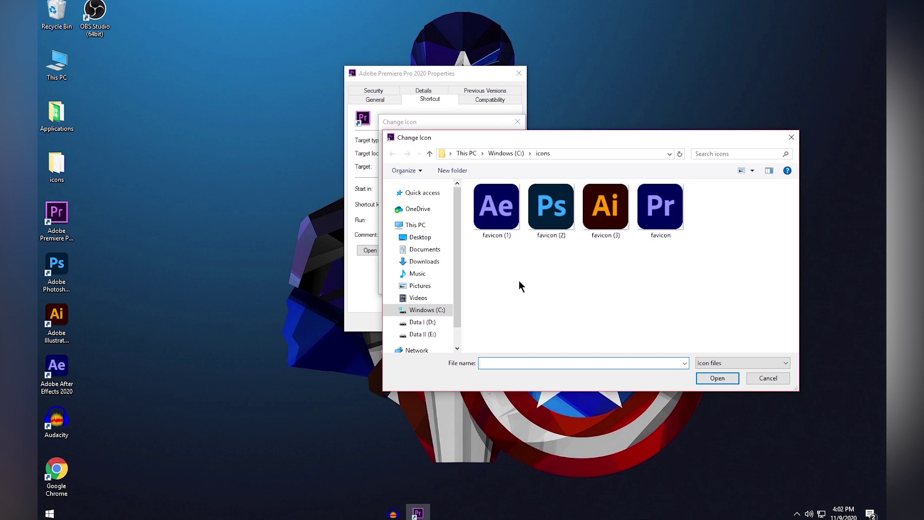
left_click(419, 238)
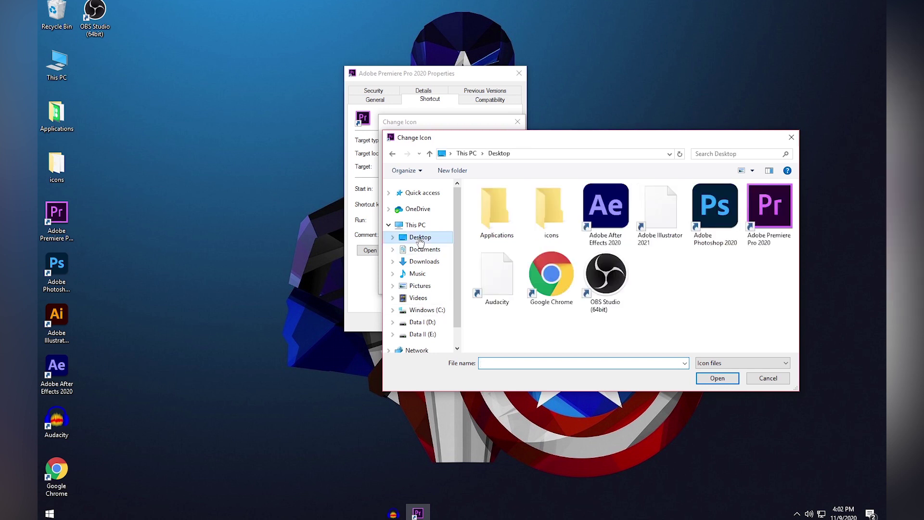
double_click(550, 219)
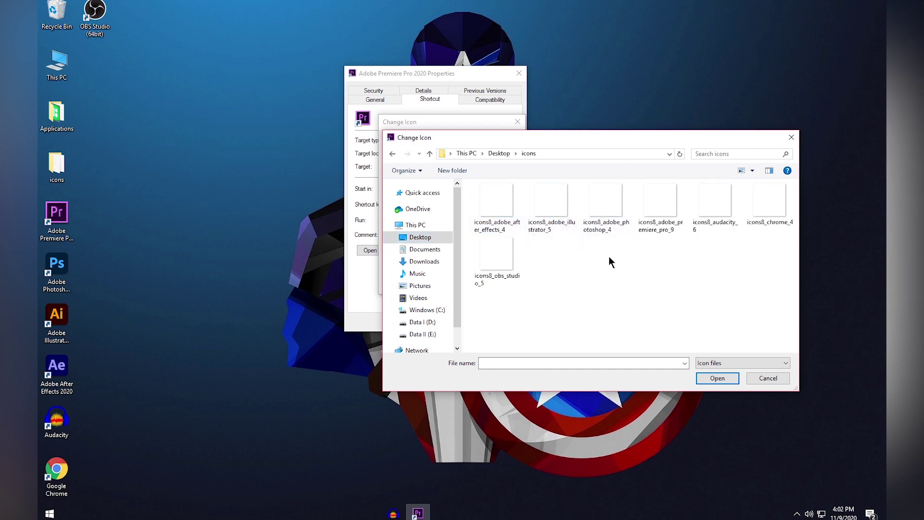
left_click(648, 210)
left_click(718, 378)
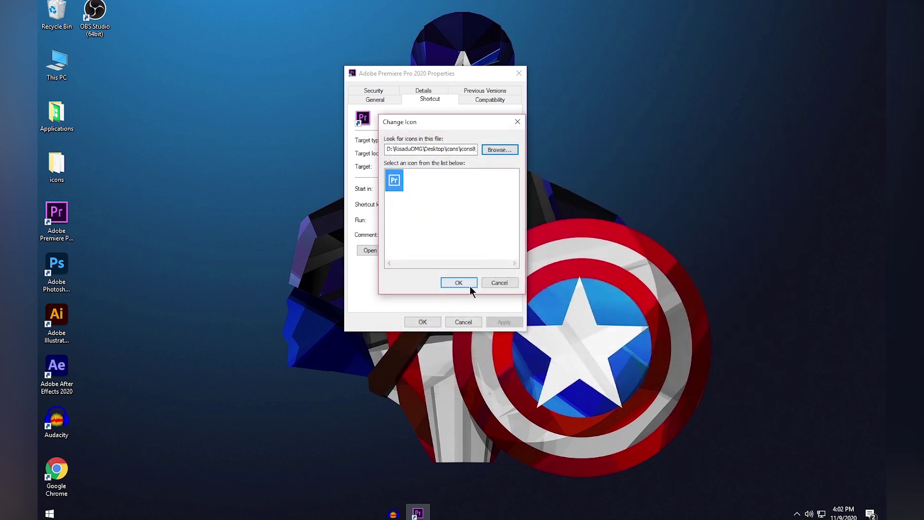
left_click(470, 283)
left_click(504, 322)
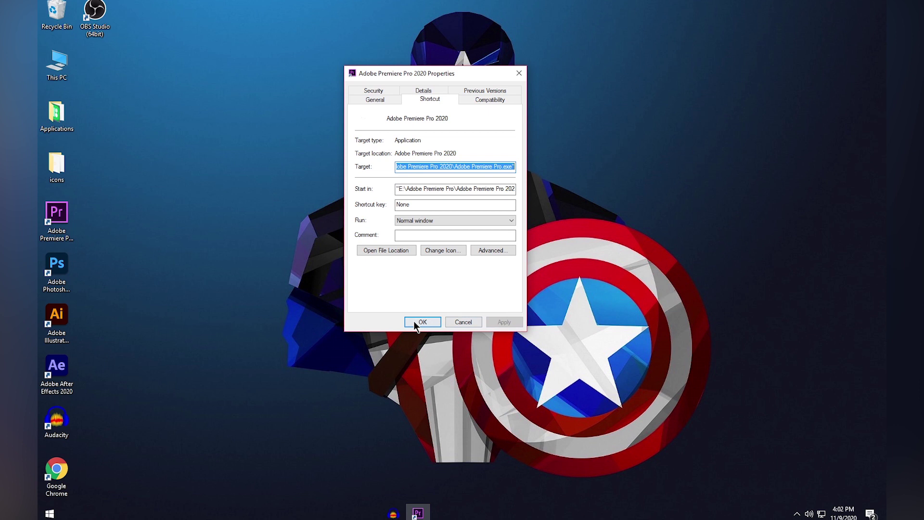
left_click(415, 322)
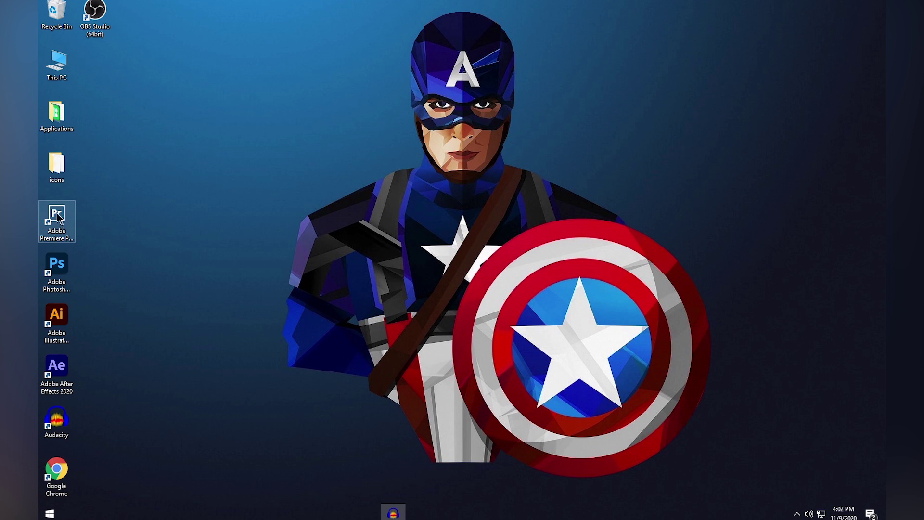
- Pin the white Premiere shortcut to the taskbar and start changing the Photoshop shortcut's icon
left_click_drag(57, 216, 418, 514)
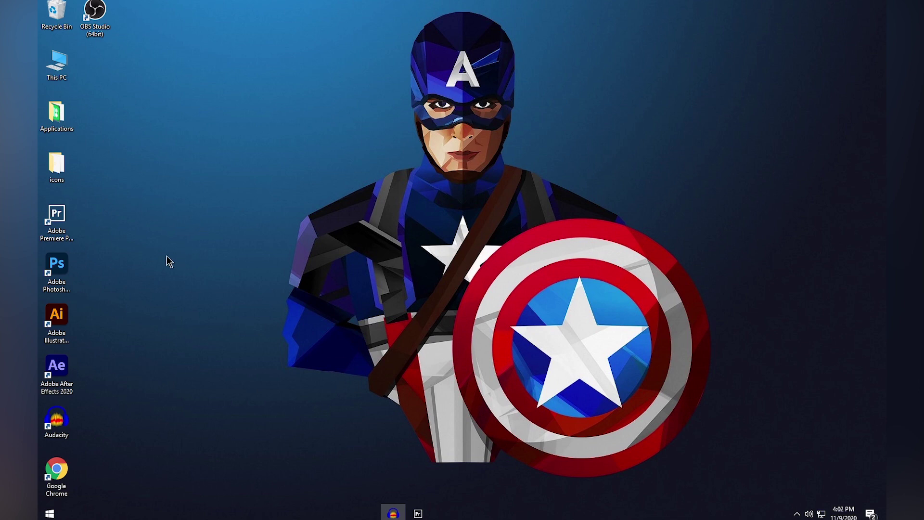
right_click(76, 264)
left_click(96, 489)
left_click(163, 415)
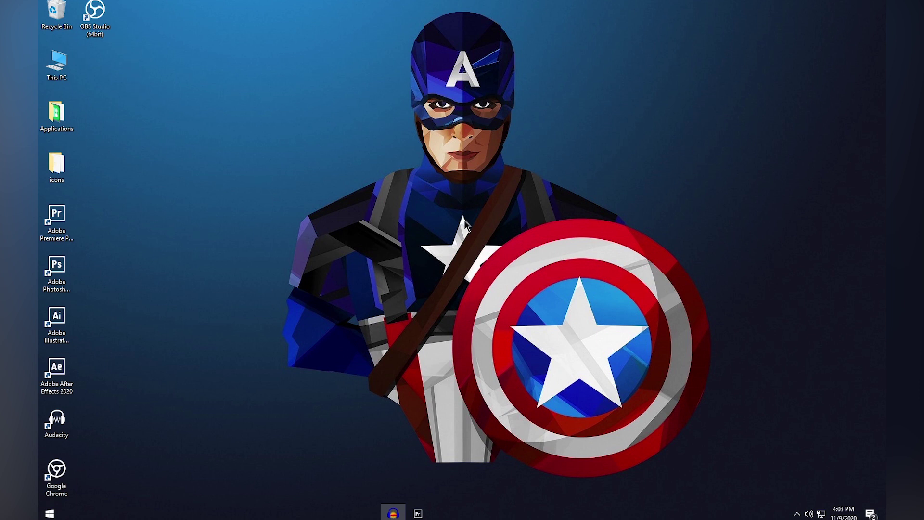
- Pin the white Photoshop, Chrome, Illustrator, After Effects and OBS Studio shortcuts to the taskbar
left_click_drag(57, 275, 445, 514)
left_click_drag(66, 328, 296, 302)
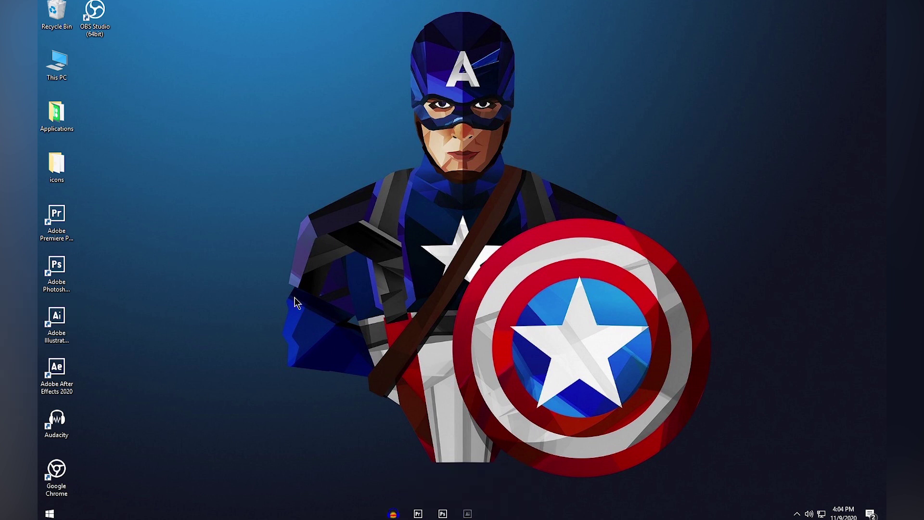
left_click_drag(56, 323, 492, 513)
left_click_drag(56, 374, 517, 514)
left_click_drag(56, 477, 393, 514)
left_click_drag(95, 14, 541, 514)
left_click_drag(56, 419, 57, 371)
left_click(541, 332)
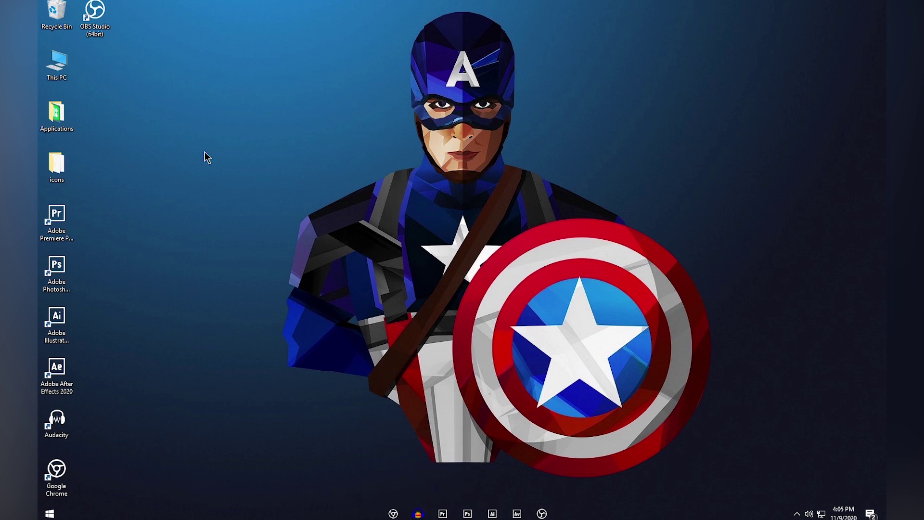
- Uncheck Show desktop icons in the desktop's View menu
right_click(185, 90)
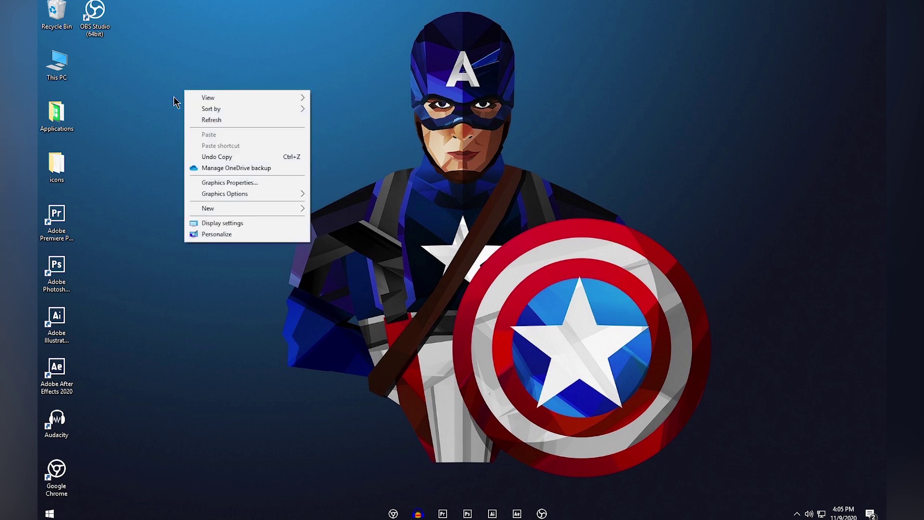
mouse_move(222, 96)
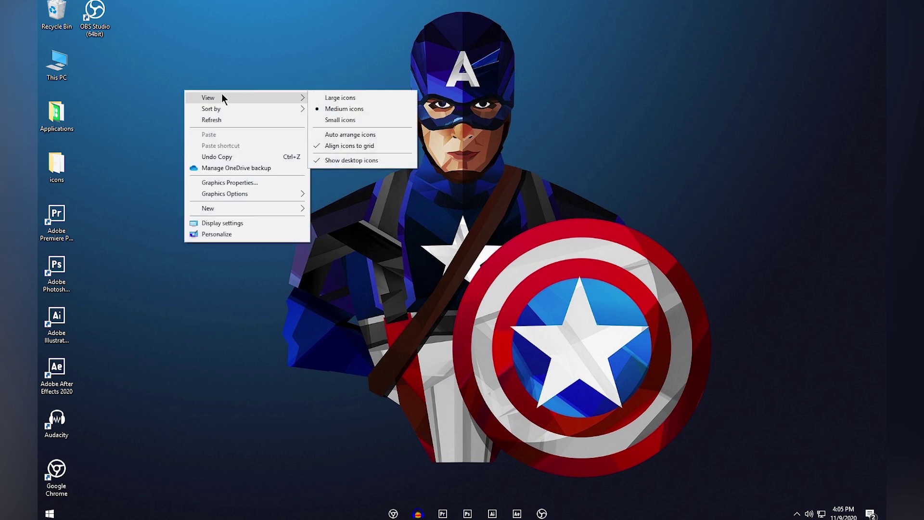
left_click(339, 161)
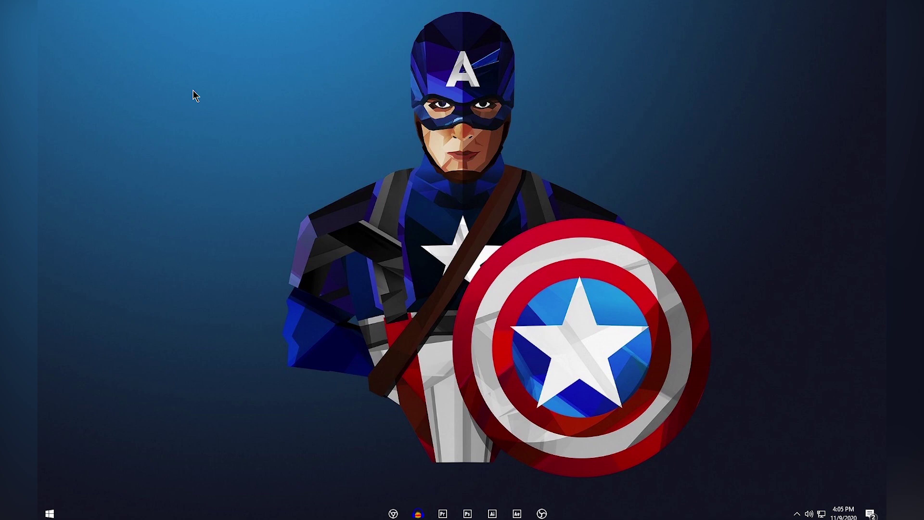